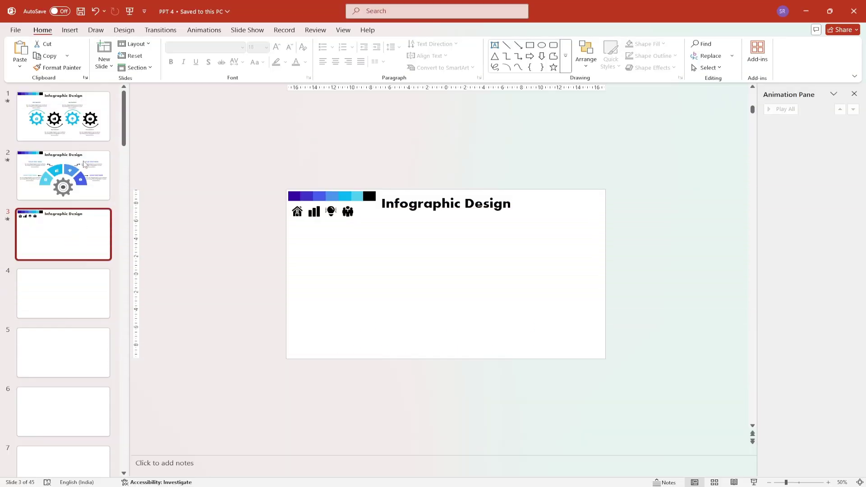
- Look over the finished infographics on slides 1 and 2 and return to slide 3
click(49, 114)
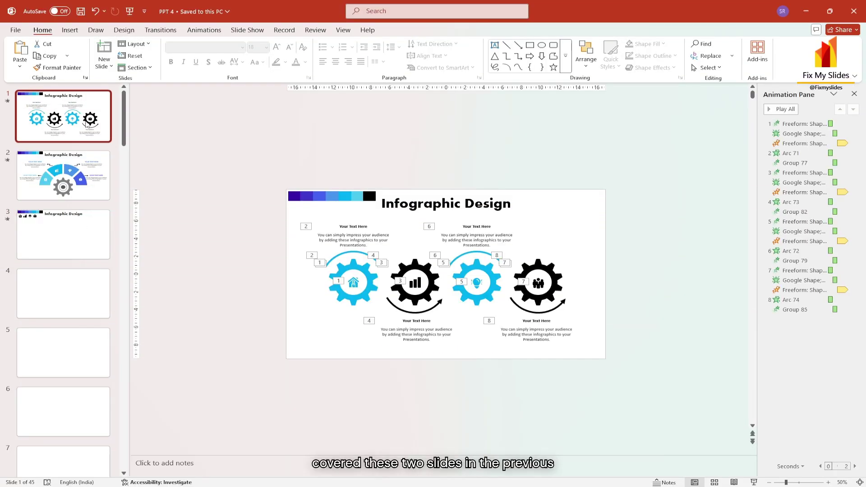
click(74, 190)
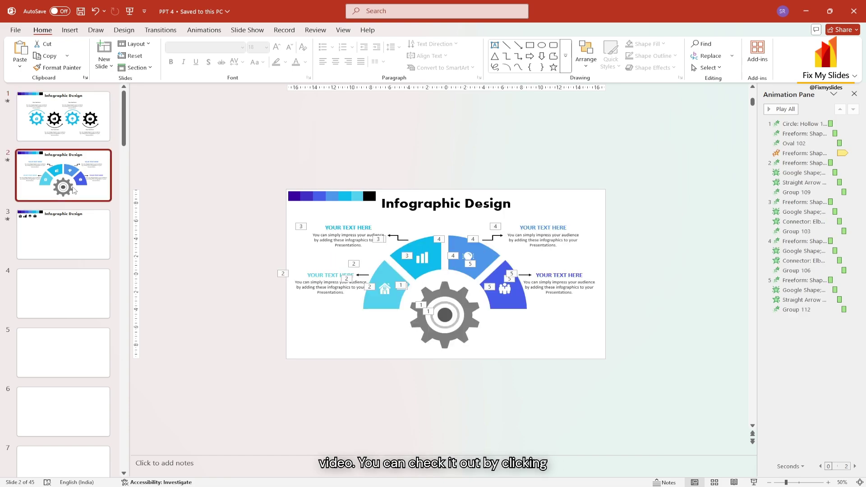
click(81, 239)
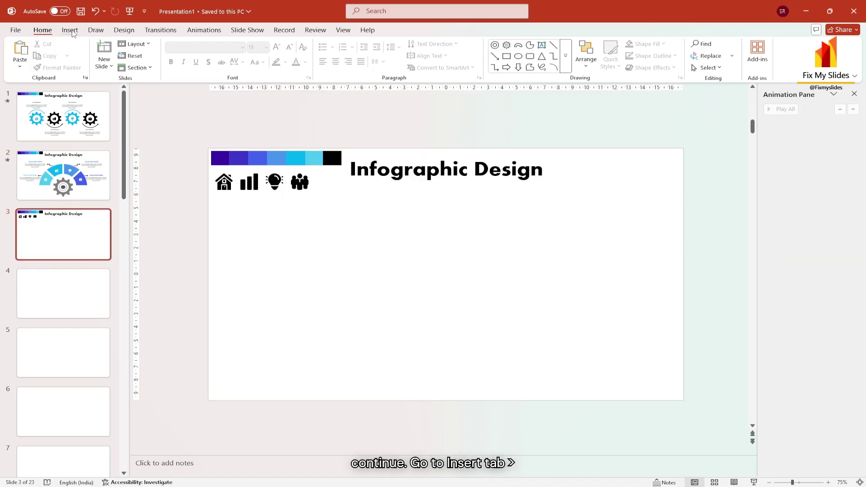
- Draw a block arc about 5.7 cm wide and high on slide 3, below the row of icons
click(70, 31)
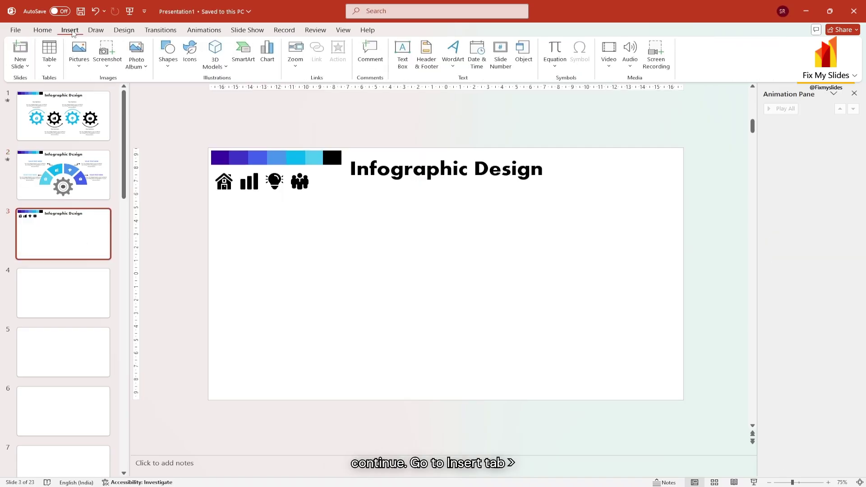
click(168, 53)
click(199, 212)
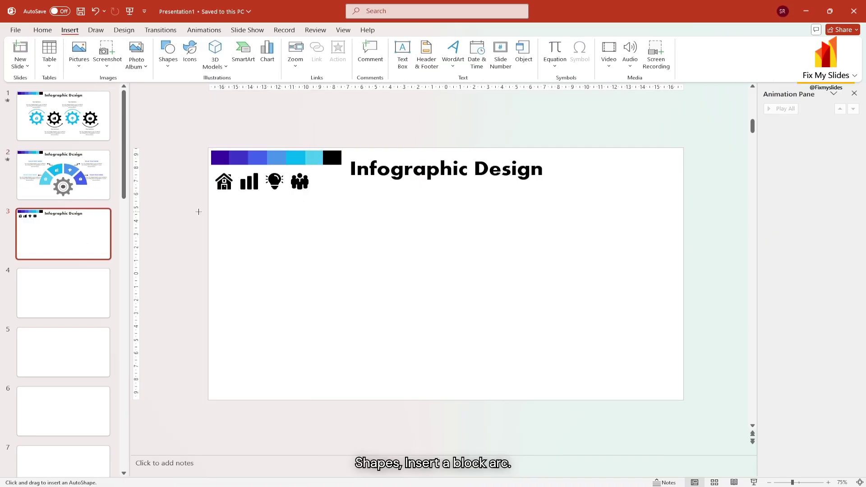
drag(284, 221, 365, 302)
- Thin the block arc's band, reduce the shape to about 4.24 cm and extend the arc to three quarters of a circle
drag(355, 250, 362, 266)
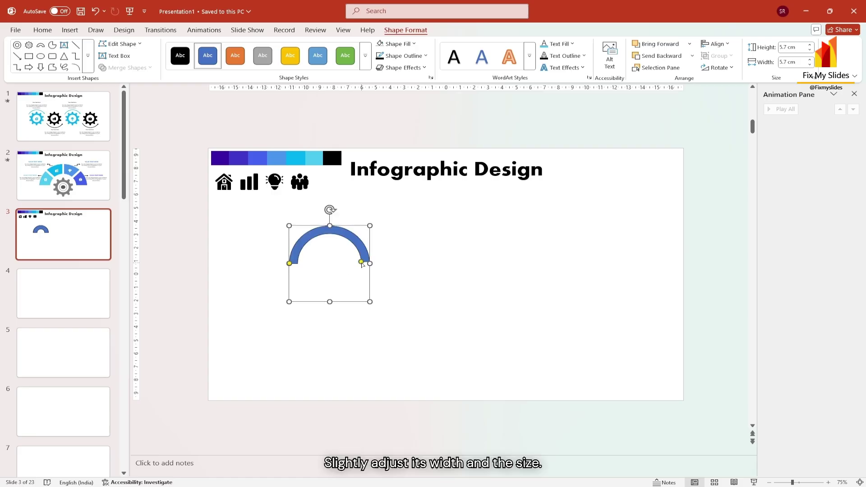
drag(370, 226, 333, 286)
scroll(333, 286, up, 2)
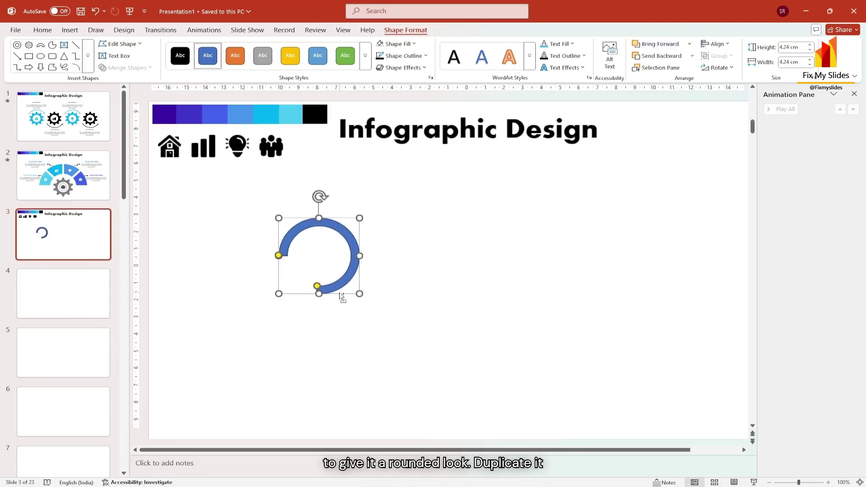
- Duplicate the arc below the original and rotate the copy so its opening faces up, near the first arc's lower end
scroll(342, 296, up, 2)
drag(391, 303, 412, 385)
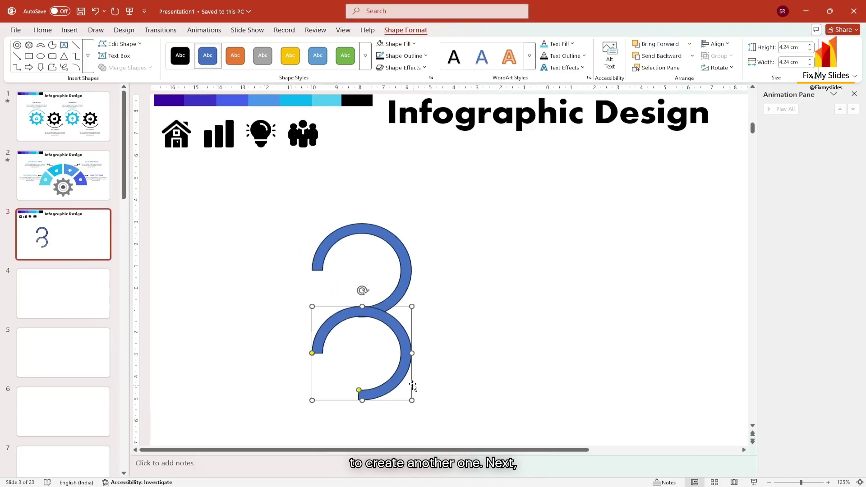
drag(401, 337, 433, 338)
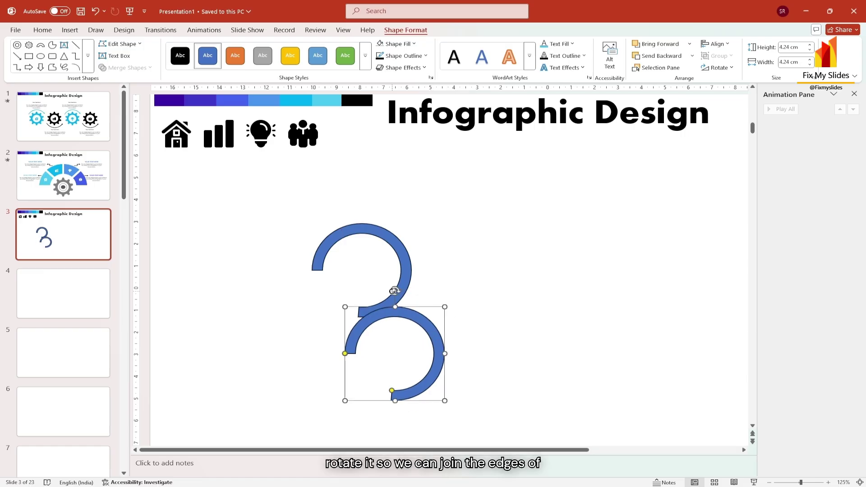
drag(395, 291, 411, 379)
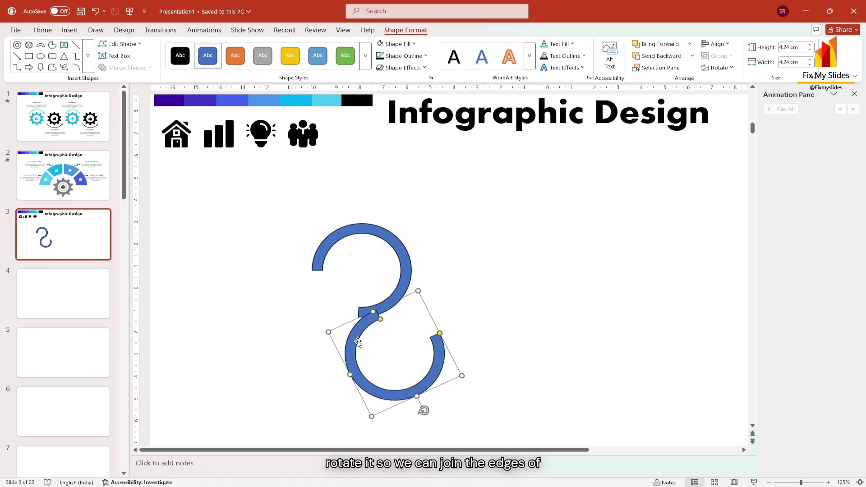
drag(354, 342, 349, 349)
- Adjust the upper arc's end and the lower arc's rotation and position so the two join in a smooth S curve
click(368, 303)
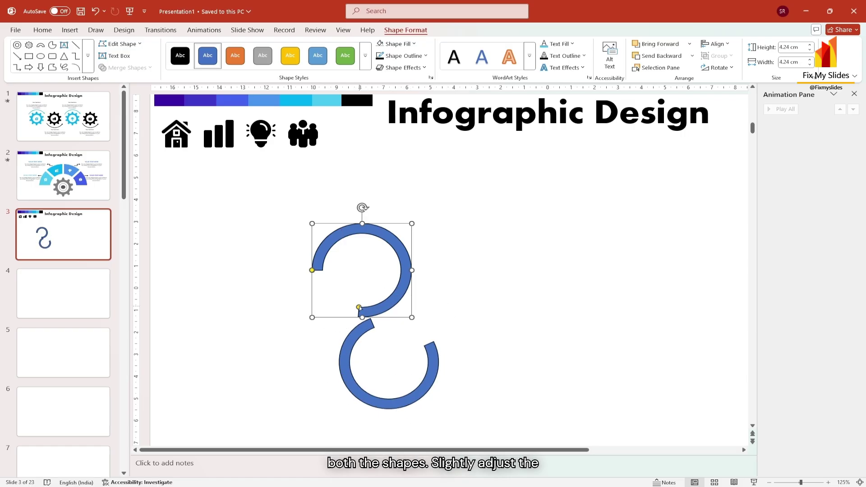
mouse_move(368, 307)
mouse_down()
mouse_move(361, 325)
mouse_move(366, 307)
mouse_up()
click(376, 311)
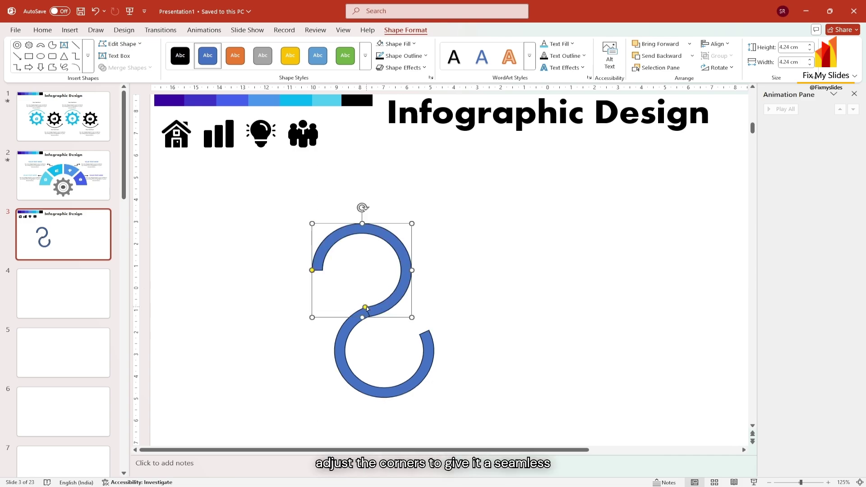
click(324, 364)
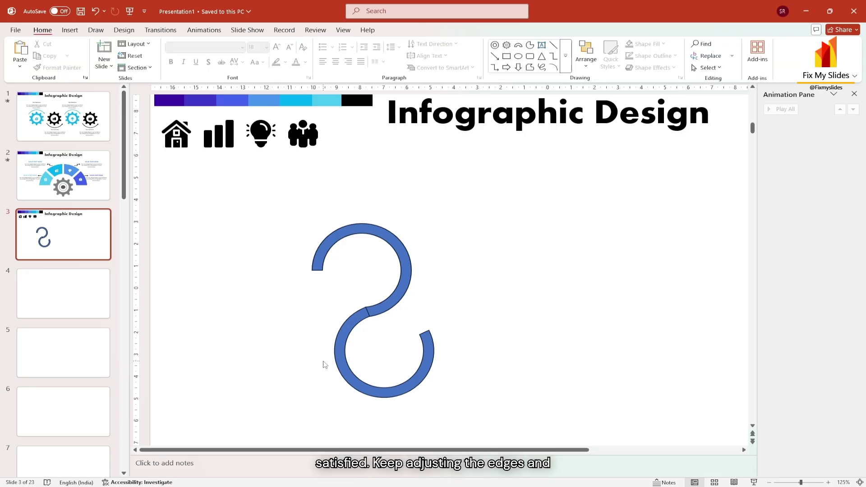
drag(361, 316, 369, 318)
drag(356, 319, 350, 319)
drag(405, 414, 392, 412)
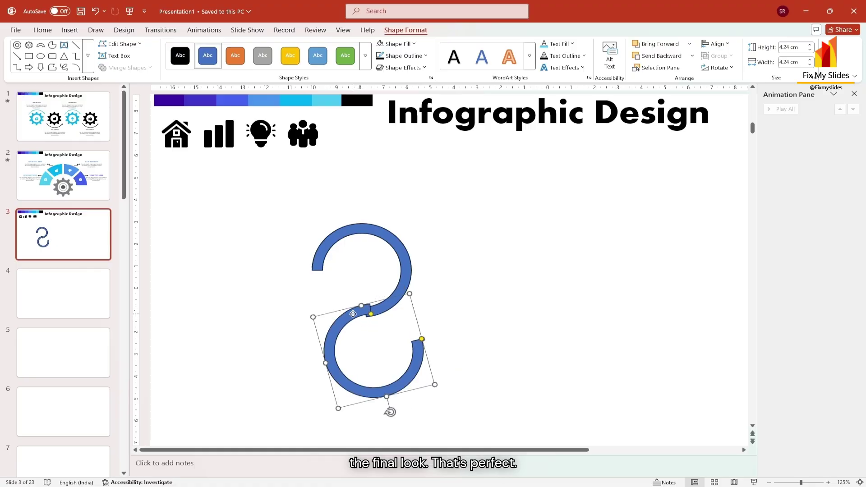
drag(353, 315, 350, 318)
- Duplicate the lower arc to its right and rotate the copy so it continues the curve from the lower arc's free end
drag(419, 342, 479, 359)
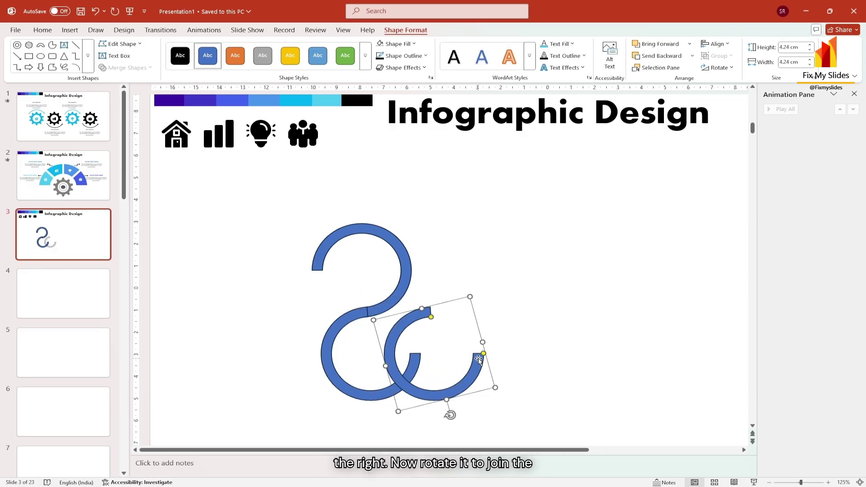
drag(453, 413, 410, 335)
ctrl+scroll(460, 361, down, 3)
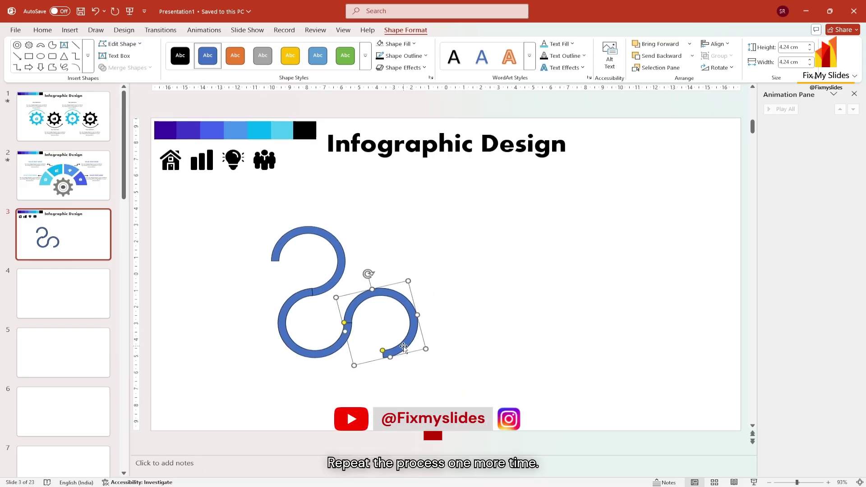
- Duplicate the third arc below itself, then rotate and position the copy so it joins the third arc's lower end
ctrl+drag(405, 350, 405, 404)
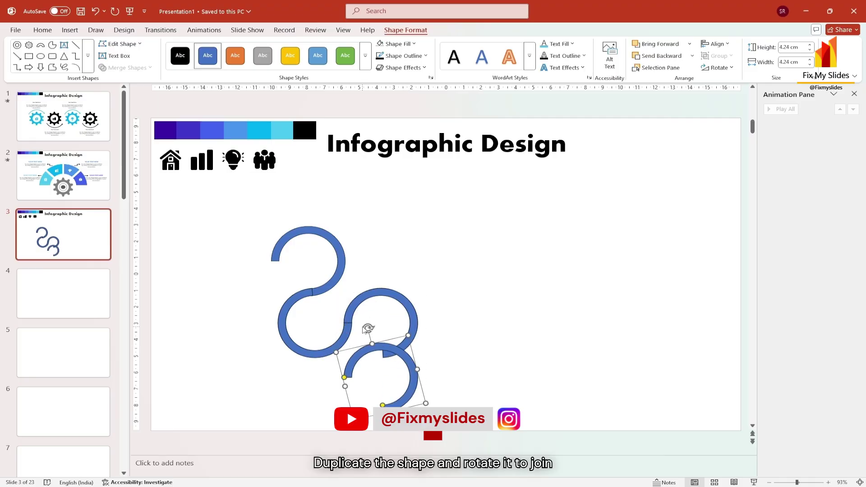
drag(366, 329, 387, 397)
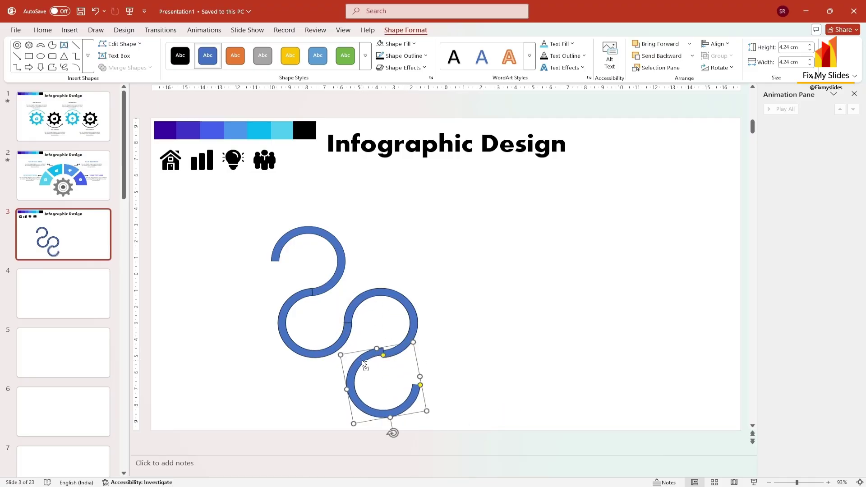
scroll(393, 429, up, 10)
drag(401, 138, 408, 148)
click(495, 209)
- Remove the outline from all four arcs of the curve
scroll(495, 209, down, 10)
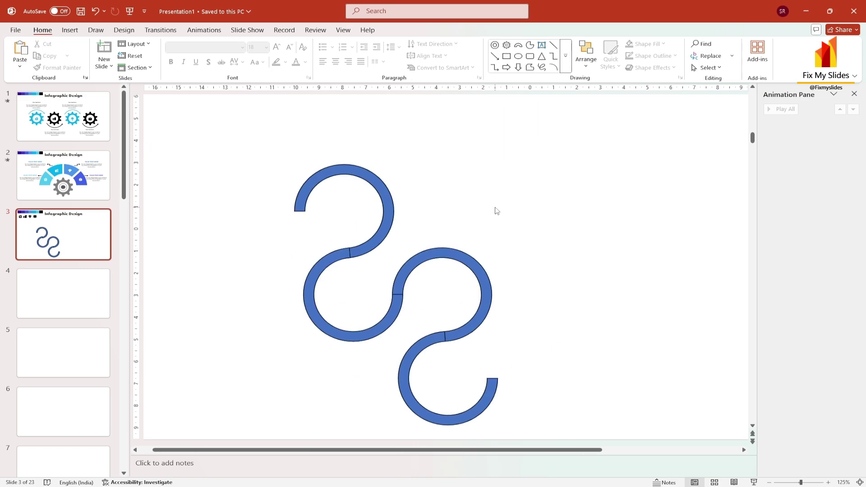
drag(449, 408, 259, 216)
click(419, 31)
click(408, 56)
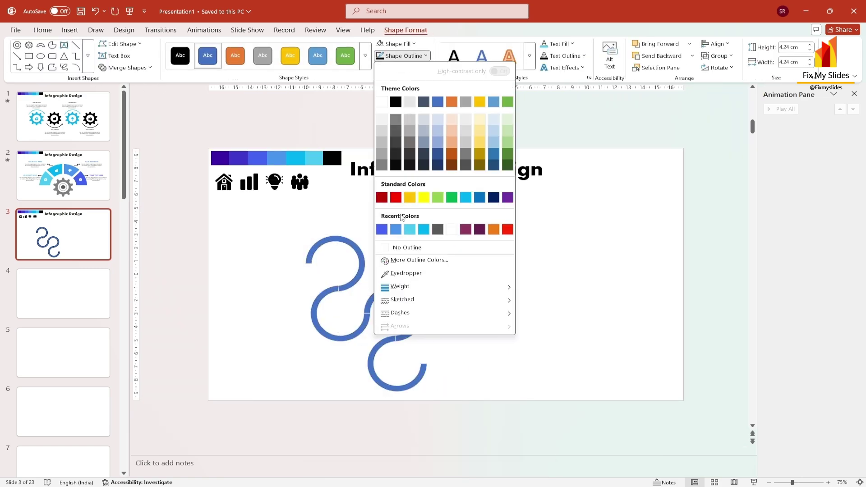
click(408, 248)
click(467, 299)
- Nudge the third arc slightly so its joint with the second arc looks seamless
scroll(356, 331, up, 5)
scroll(357, 329, down, 2)
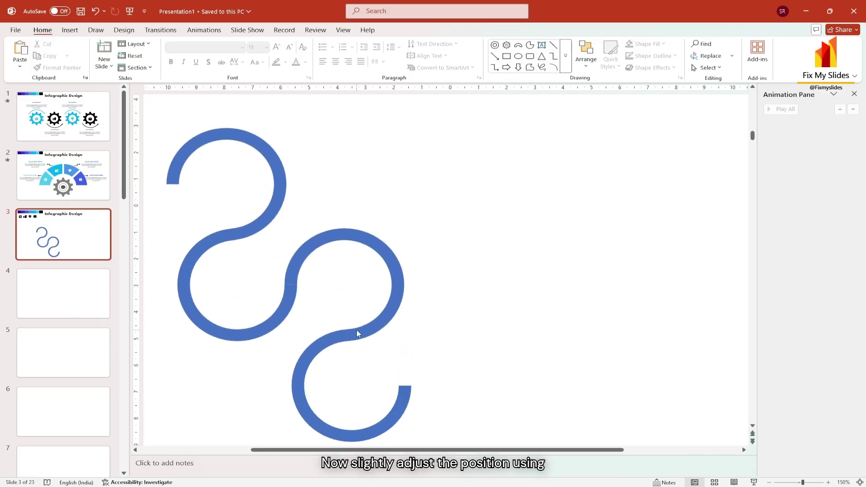
click(283, 317)
click(332, 240)
key(Down)
key(Down)
key(Right)
key(Right)
key(Left)
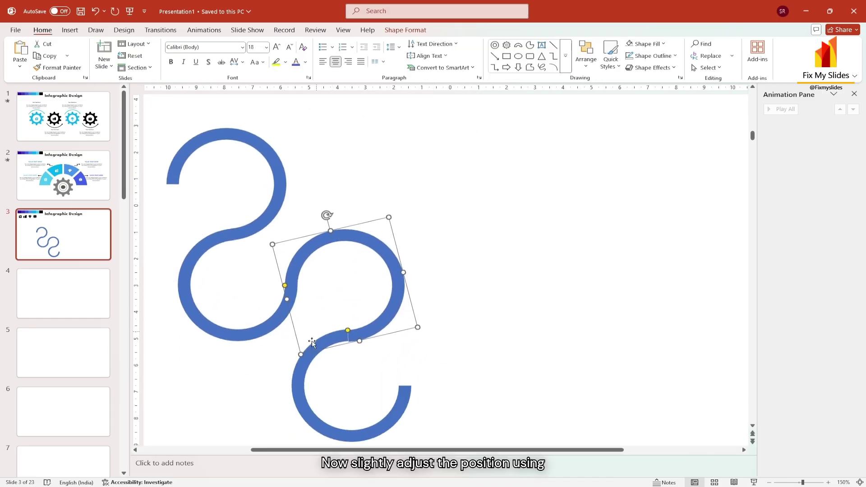
- Nudge the fourth arc down and right to close its joint with the third arc
click(300, 377)
key(Down)
key(Right)
key(Down)
key(Right)
click(429, 358)
- Move the whole four-arc curve slightly up and to the right on the slide
scroll(309, 331, down, 7)
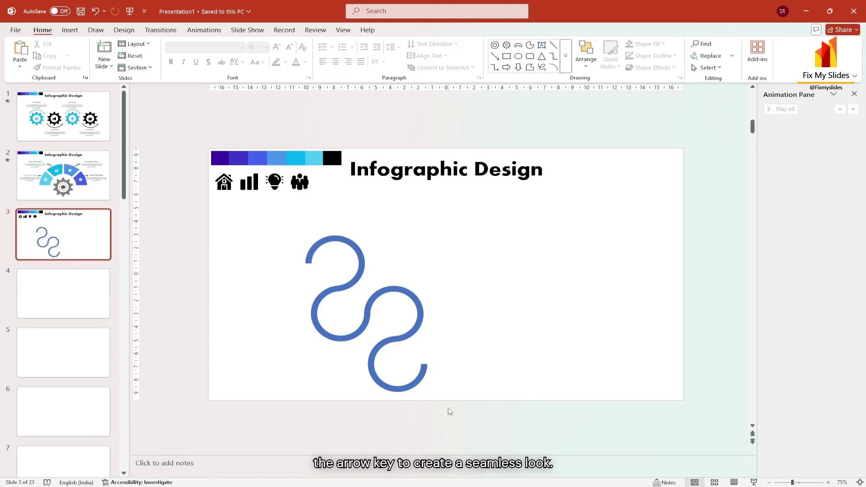
drag(449, 411, 258, 209)
drag(316, 251, 325, 237)
click(299, 286)
- Draw a rectangle about 3.69 cm wide and 0.54 cm high to the left of the curve's start and remove its outline
scroll(300, 286, up, 7)
scroll(301, 289, left, 3)
click(70, 30)
click(168, 53)
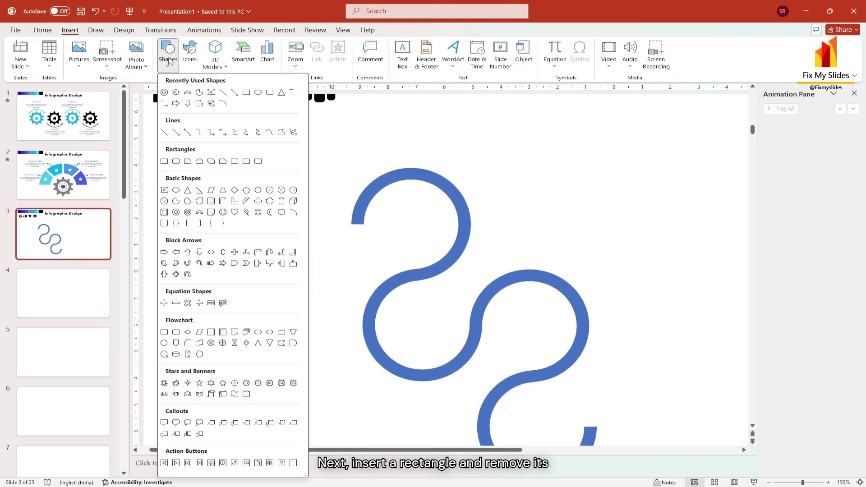
click(165, 161)
drag(222, 235, 327, 251)
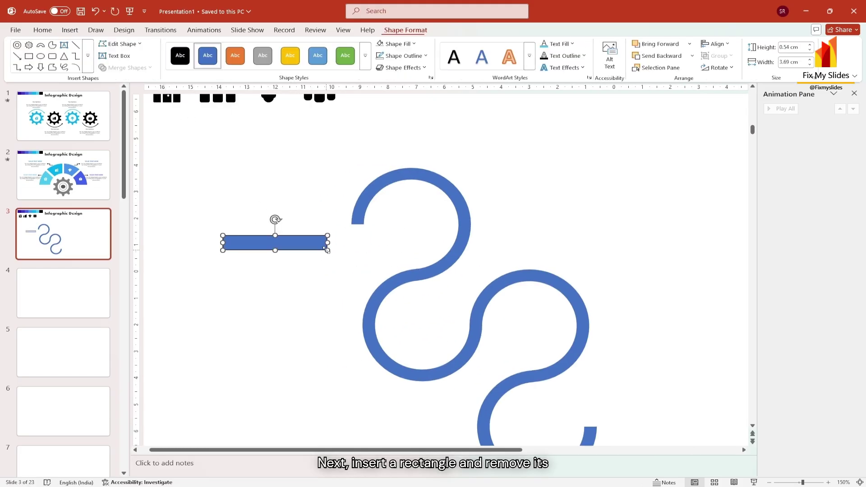
click(416, 55)
click(403, 248)
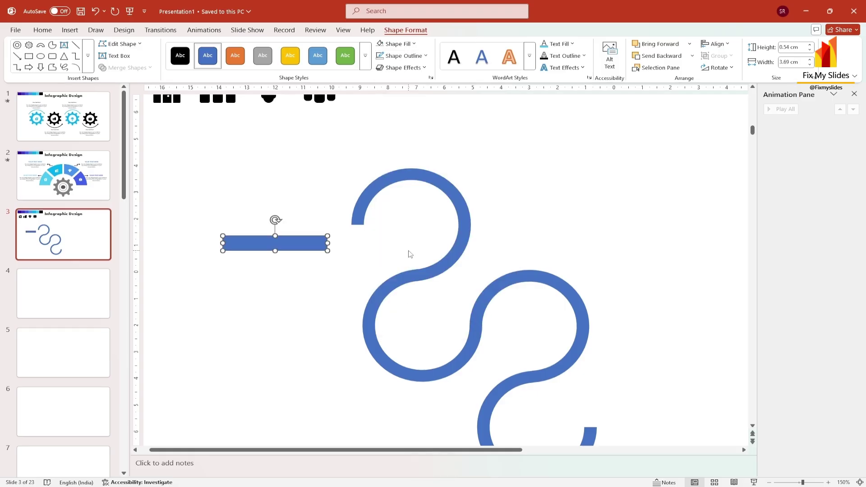
- Duplicate the first arc, shrink the copy to about 2.27 cm and shape it into a quarter bend joined to the curve's start
click(361, 202)
drag(362, 201, 326, 202)
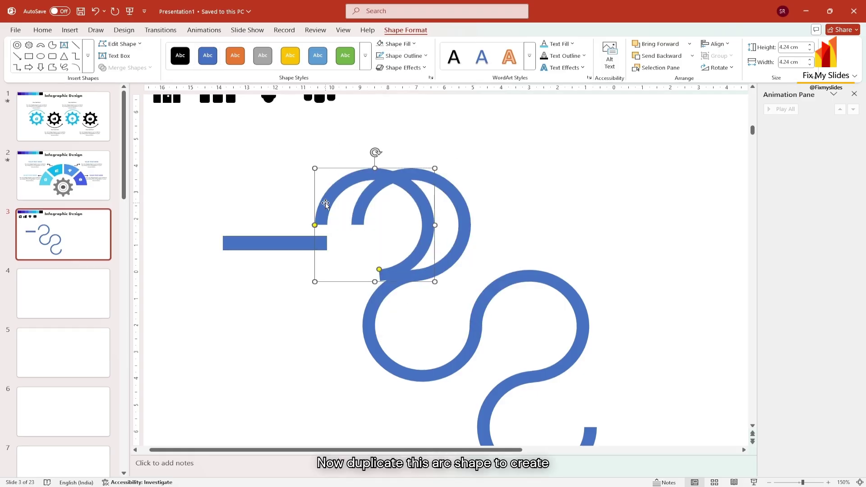
drag(315, 168, 359, 196)
drag(375, 178, 389, 209)
scroll(388, 210, up, 8)
drag(408, 319, 381, 287)
drag(396, 213, 461, 332)
drag(454, 331, 404, 257)
drag(416, 279, 397, 296)
- Move the rectangle against the small bend and reduce its height to about 0.43 cm to match the band
drag(274, 281, 331, 318)
drag(270, 329, 270, 348)
drag(193, 353, 196, 348)
click(286, 366)
- Extend the rectangle to the left edge of the slide
click(307, 333)
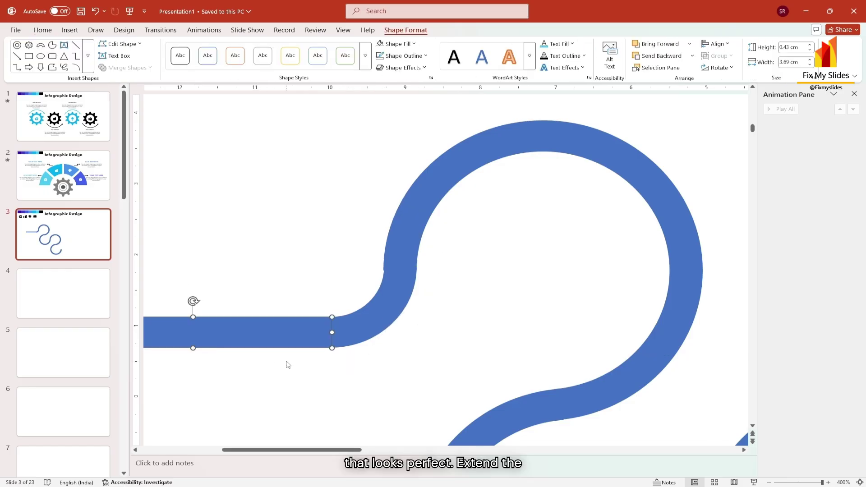
click(286, 361)
key(ctrl+z)
drag(402, 271, 153, 270)
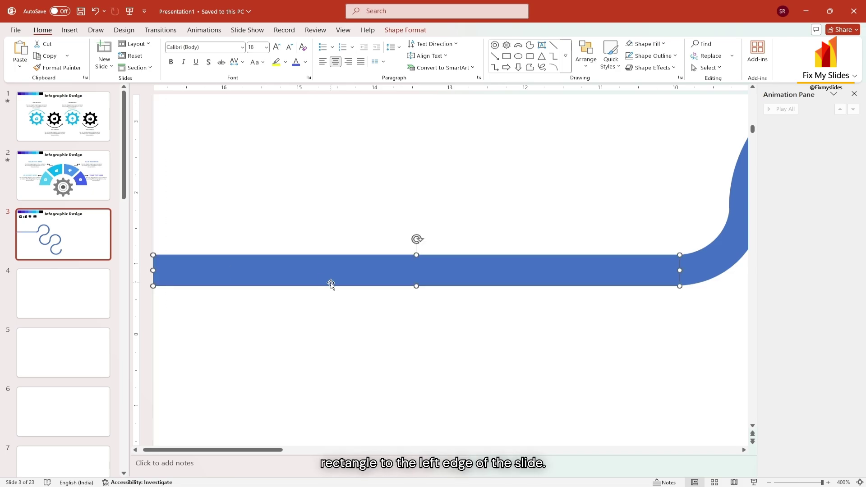
- Duplicate the rectangle and the small quarter bend, placing the copies near the curve's lower right end
scroll(332, 284, down, 5)
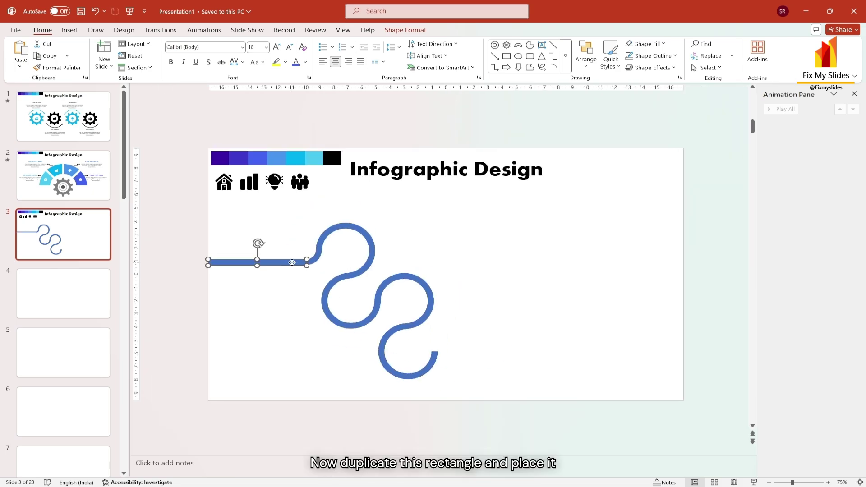
drag(292, 262, 537, 378)
click(318, 260)
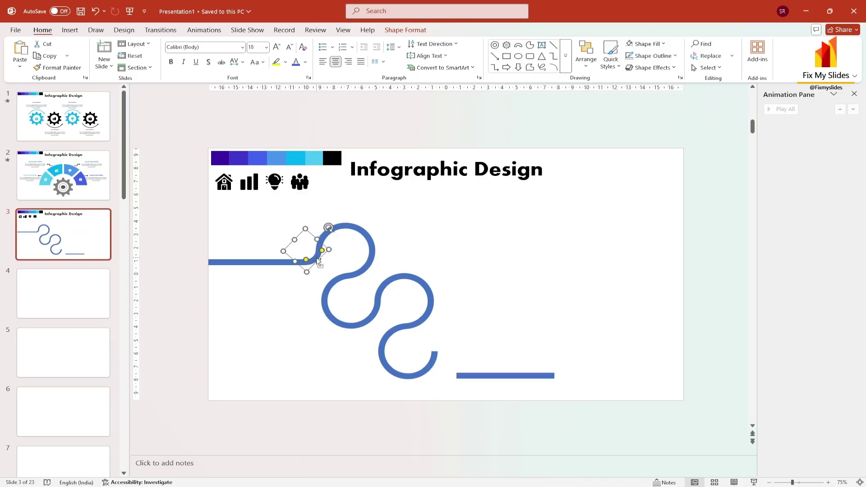
drag(317, 260, 440, 346)
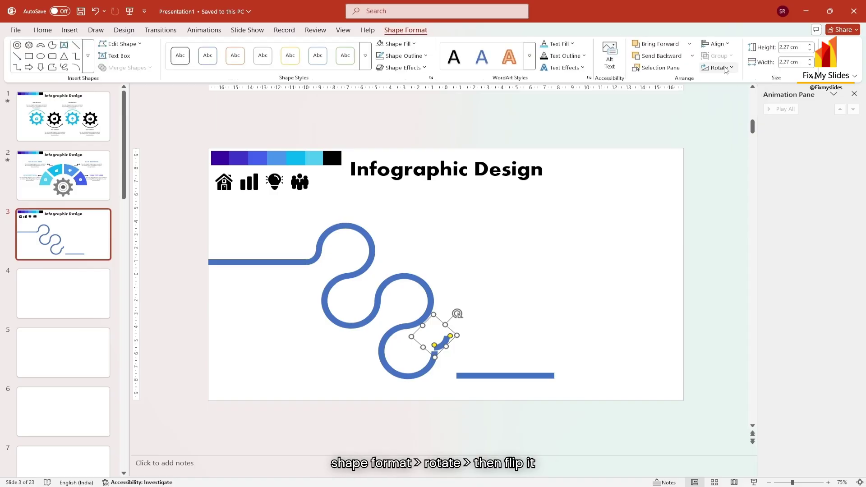
- Flip the copied quarter bend vertically and horizontally
click(726, 69)
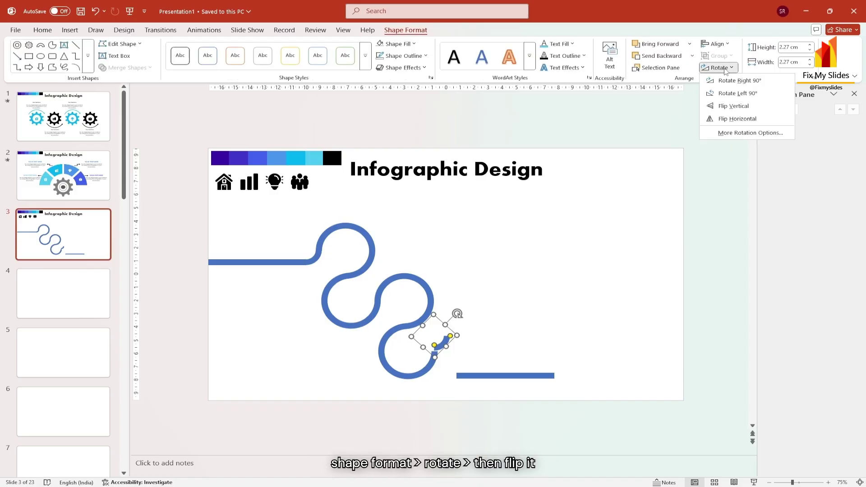
click(727, 104)
click(718, 67)
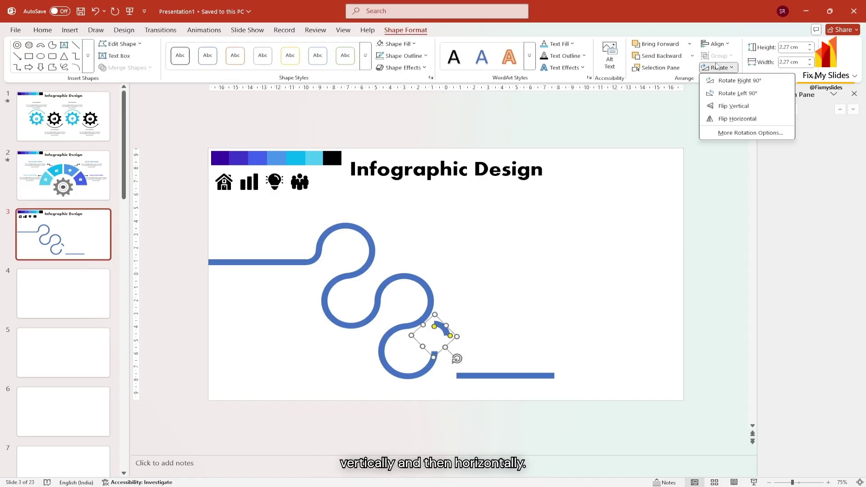
click(727, 118)
scroll(448, 330, up, 10)
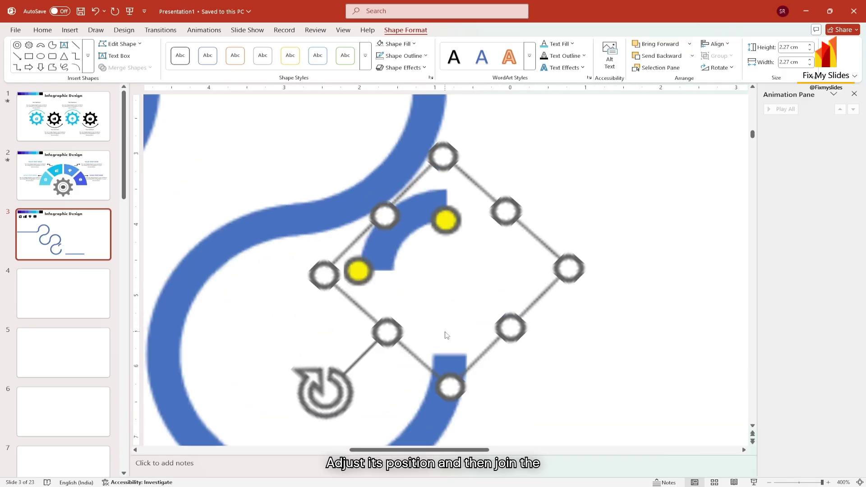
- Join the flipped quarter bend to the open end of the lowest loop so the bands line up
drag(394, 226, 466, 313)
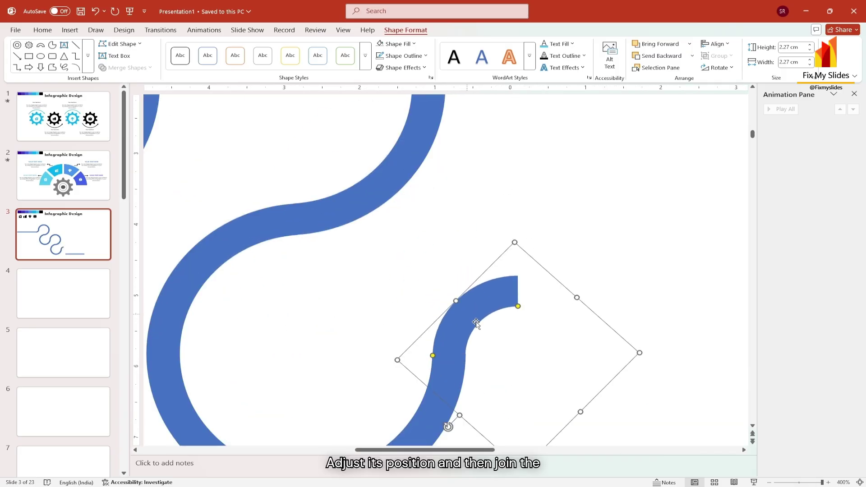
click(654, 375)
scroll(588, 441, down, 1)
- Attach the copied rectangle to the flipped quarter bend and extend it to the right edge of the slide
drag(587, 441, 536, 245)
click(548, 304)
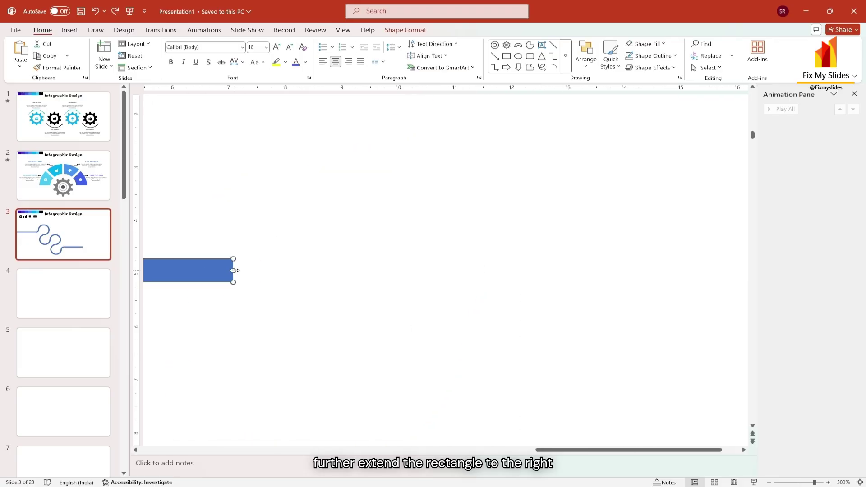
drag(233, 271, 733, 271)
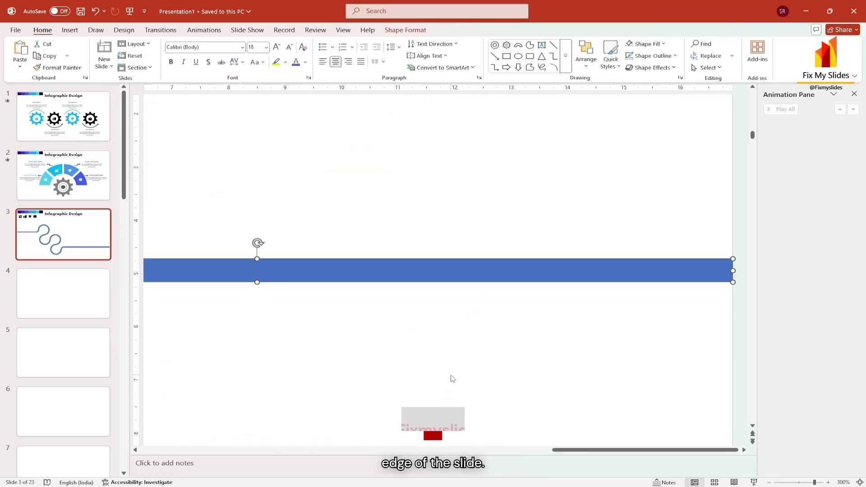
scroll(450, 375, down, 10)
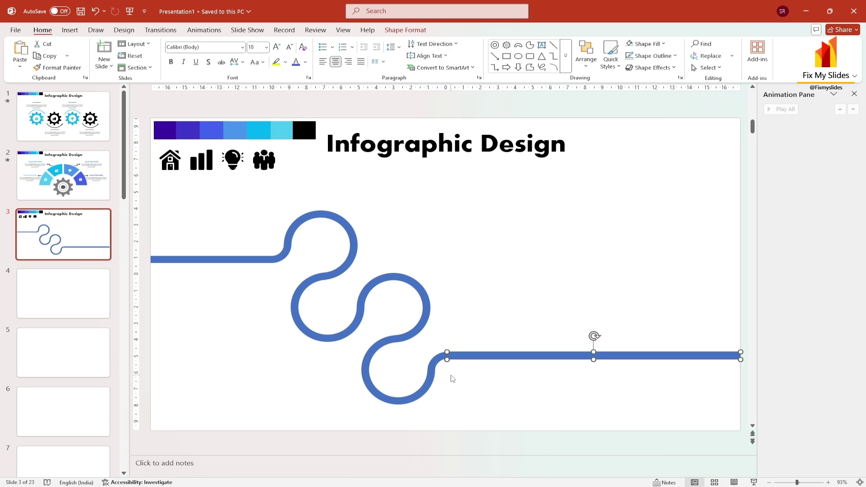
- Place the house, bar chart, light bulb and people icons inside the four loops, and paste the heading and description texts
click(170, 160)
drag(170, 160, 321, 244)
drag(201, 160, 325, 305)
drag(233, 160, 392, 303)
drag(265, 161, 397, 372)
drag(321, 244, 323, 241)
click(462, 238)
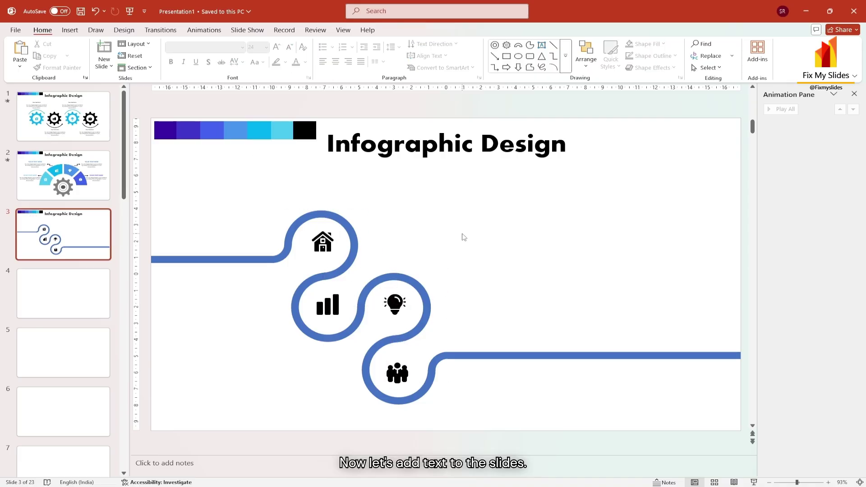
key(ctrl+v)
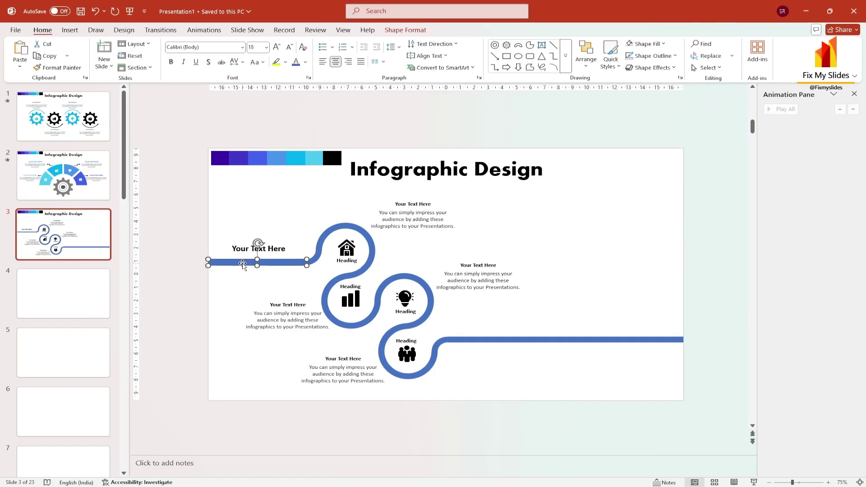
- Fill the left rectangle, its small bend, the first and third loops, and the house and bulb icons with the palette's bright cyan using the Eyedropper
shift+click(350, 259)
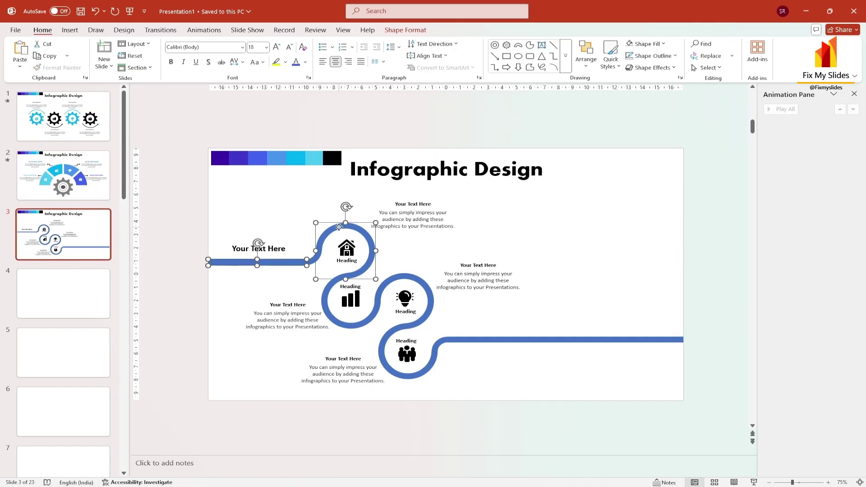
shift+click(351, 259)
shift+click(414, 277)
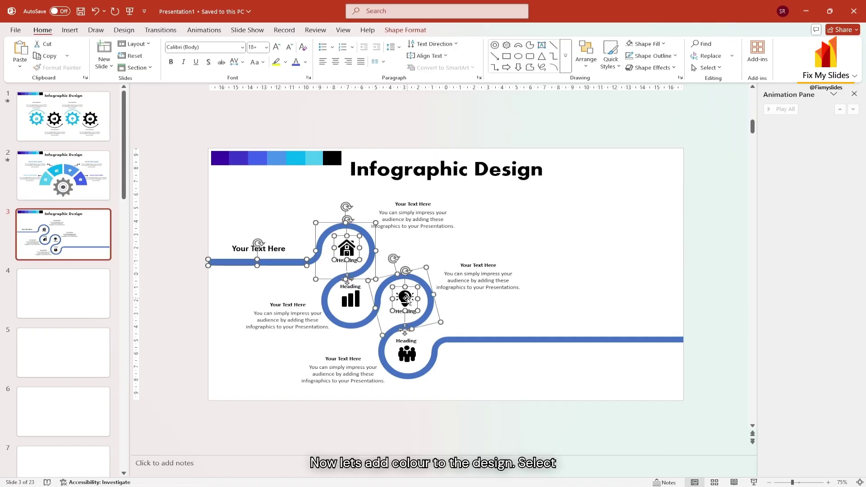
click(405, 30)
click(414, 44)
click(410, 261)
click(297, 159)
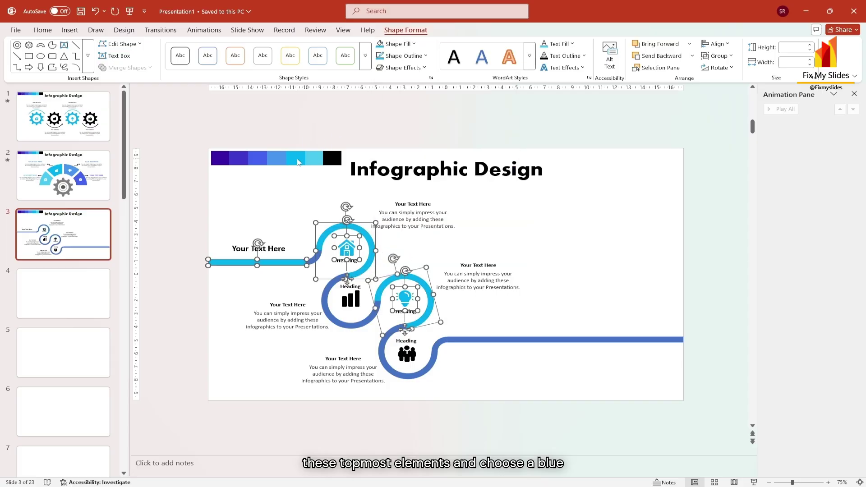
click(265, 280)
click(312, 257)
- Fill the second and fourth loops, the lower bend and the right-hand rectangle with black
click(328, 293)
shift+click(383, 371)
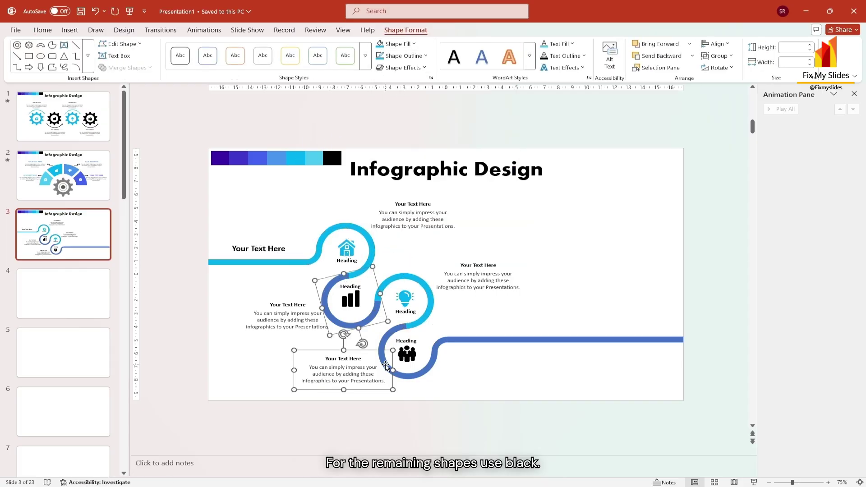
click(385, 365)
shift+click(337, 321)
shift+click(443, 342)
shift+click(465, 339)
click(402, 55)
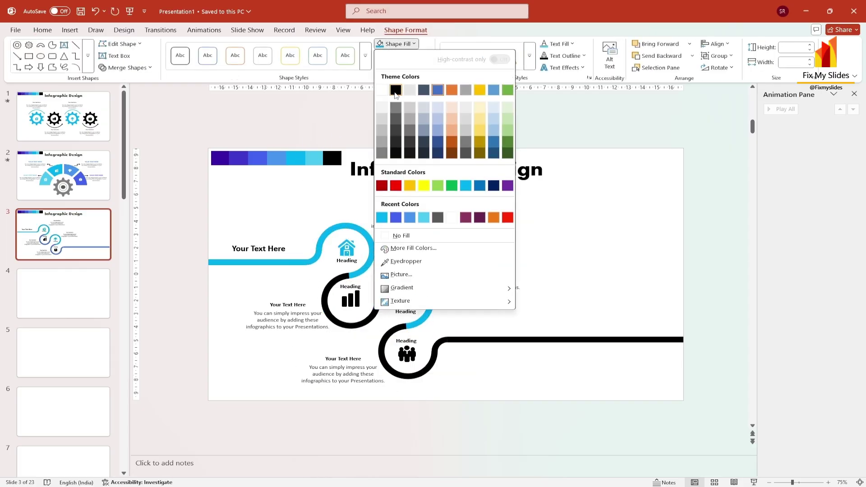
click(396, 87)
click(635, 252)
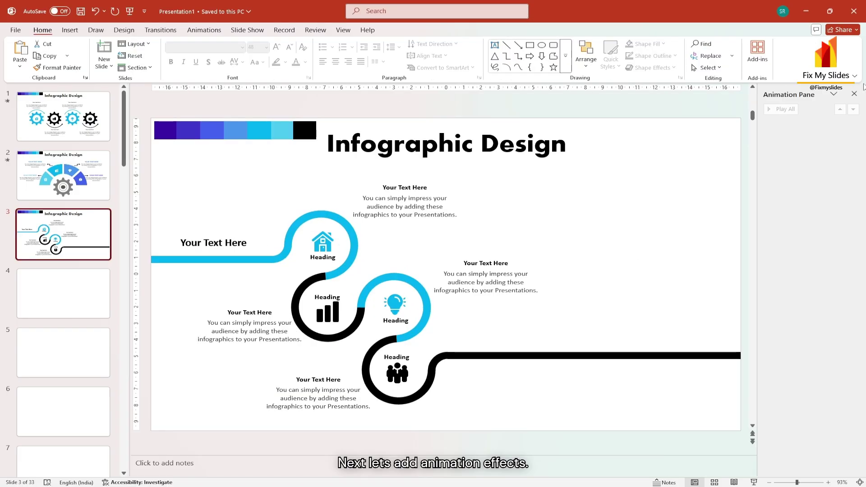
- Close the Animation Pane and apply a Wipe animation with direction From Left to the cyan rectangle
click(854, 93)
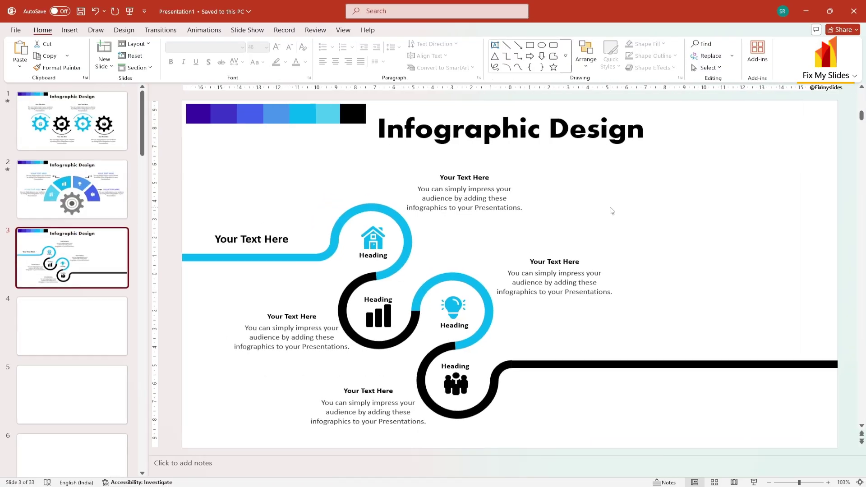
click(224, 258)
click(204, 30)
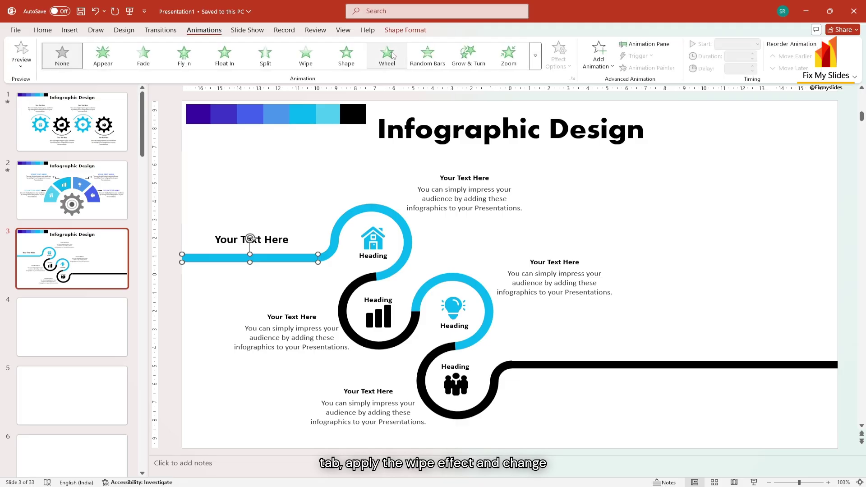
click(306, 54)
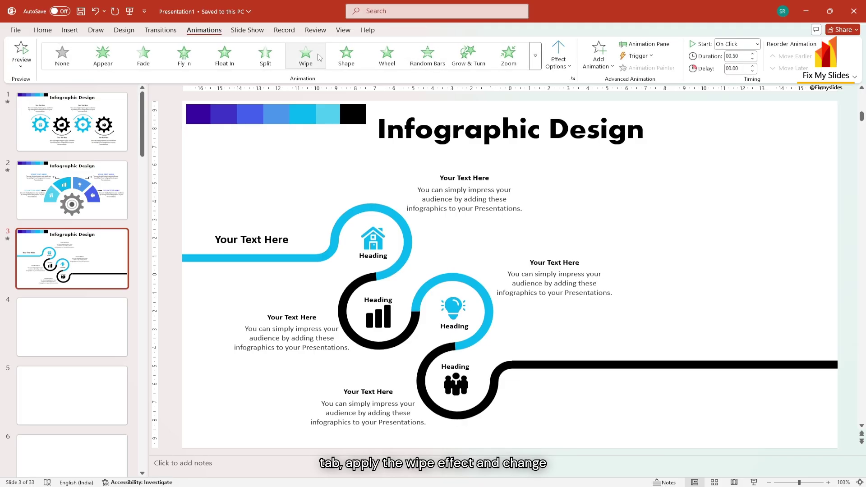
click(559, 55)
click(583, 121)
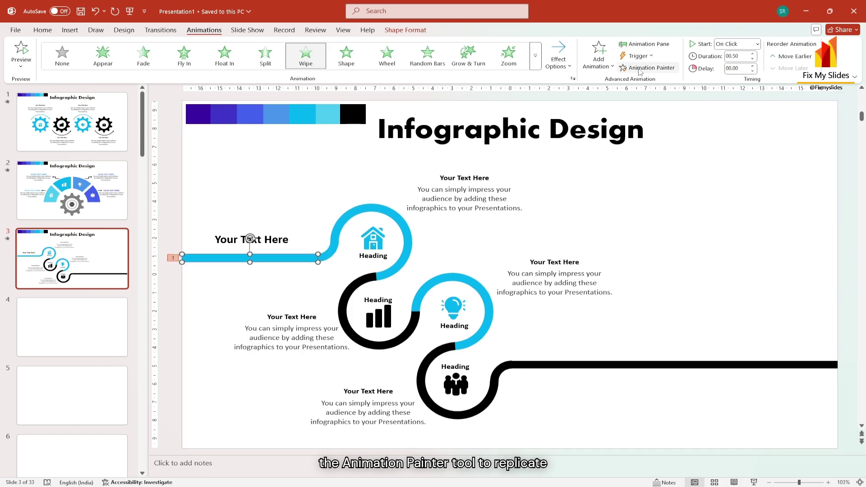
- Copy the Wipe with Animation Painter to the small cyan bend and the first two loops, setting the second loop's direction to From Top
click(639, 70)
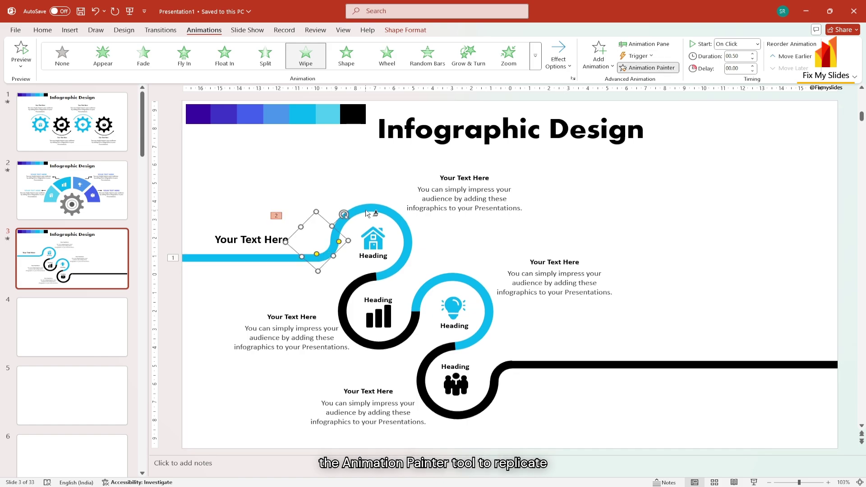
click(366, 209)
click(632, 69)
click(340, 308)
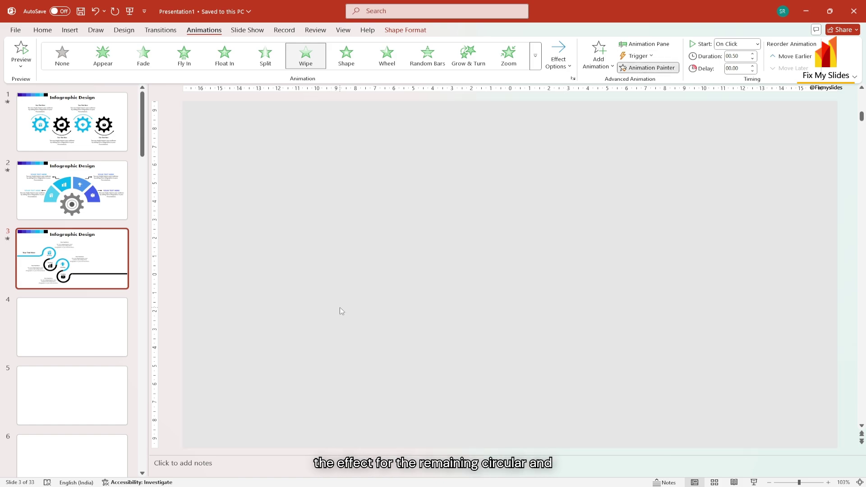
click(558, 54)
click(573, 162)
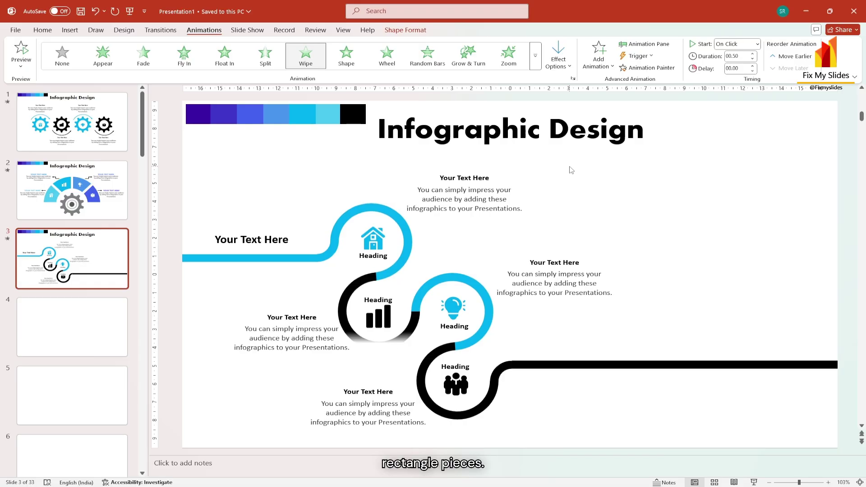
- Copy the Wipe to the third and fourth loops, with direction From Left for the third and From Top for the fourth
click(561, 63)
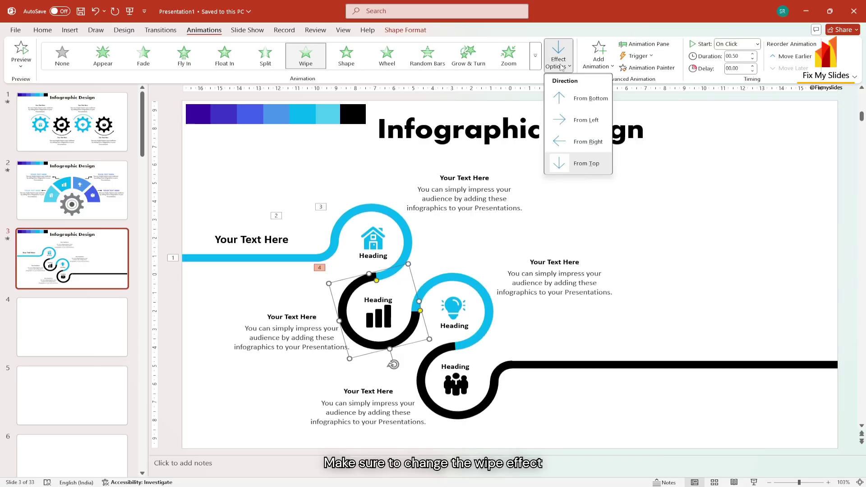
click(585, 119)
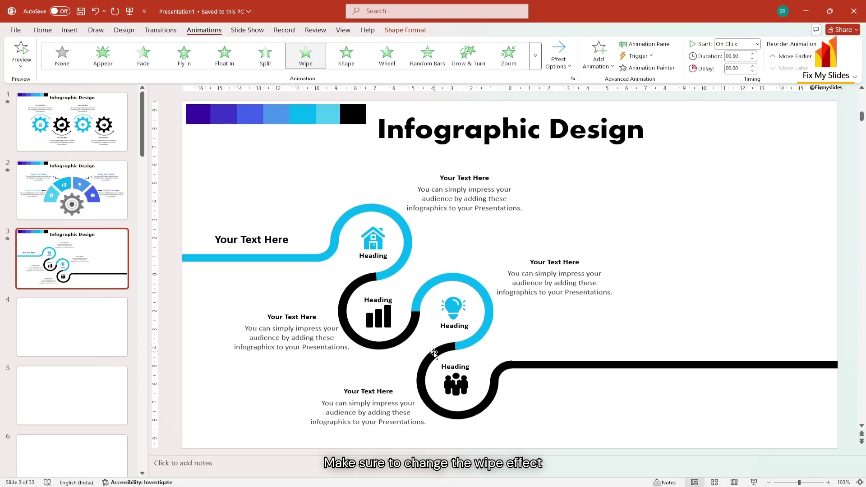
click(640, 67)
click(421, 378)
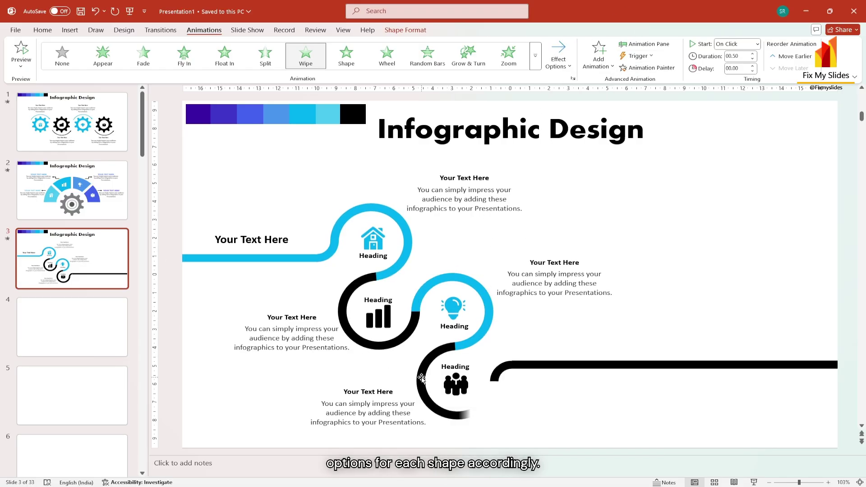
click(558, 54)
click(571, 163)
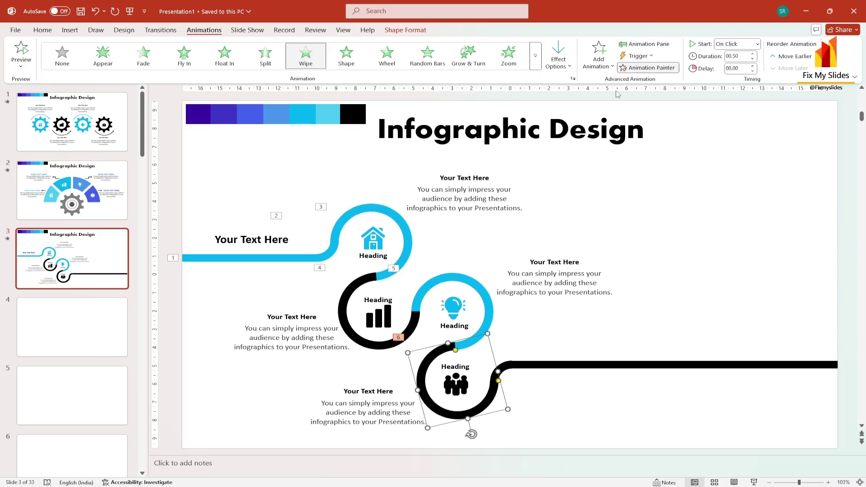
- Copy the Wipe to the black bend, set its direction to From Left, and copy that animation to the black rectangle
click(519, 364)
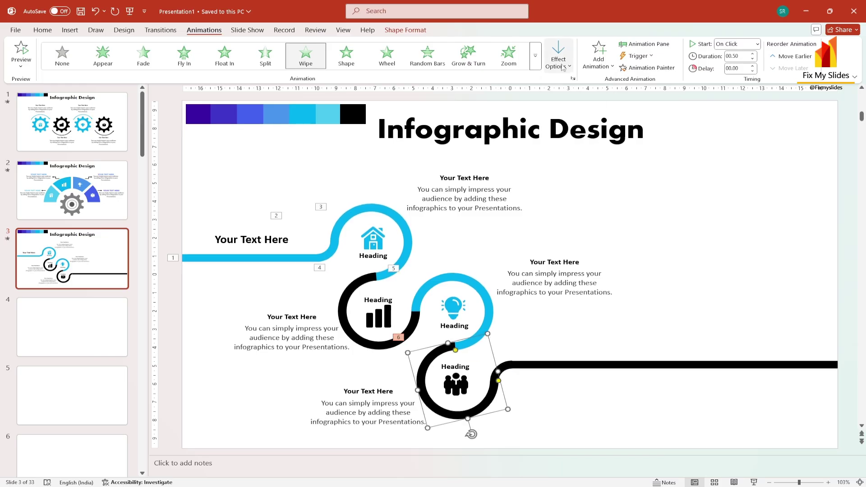
click(558, 54)
click(586, 120)
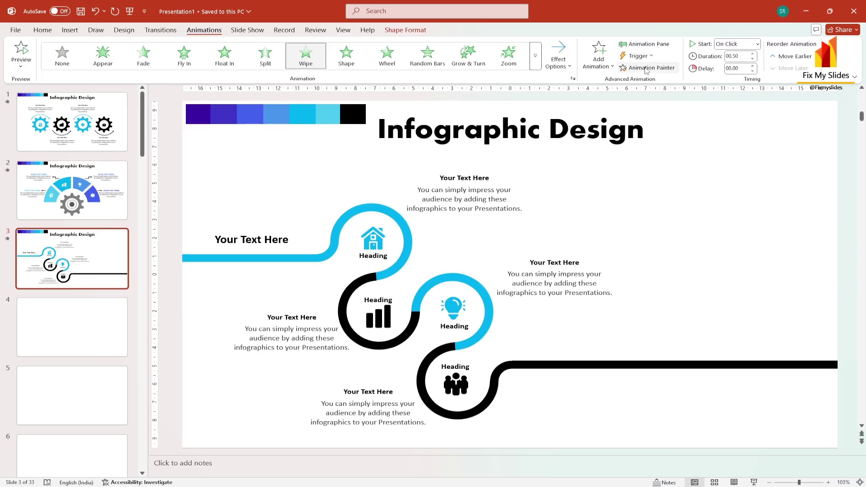
click(645, 68)
click(560, 363)
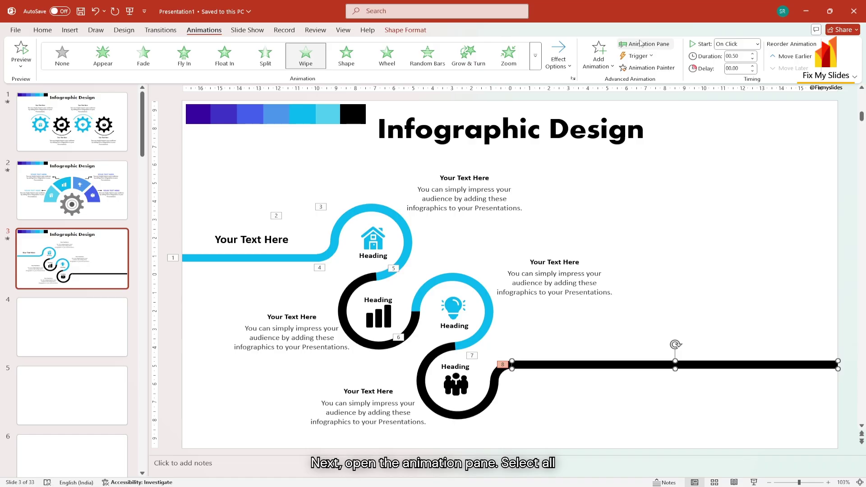
- Open the Animation Pane and set every effect from Block Arc 36 through Rectangle 41 to Start After Previous
click(644, 43)
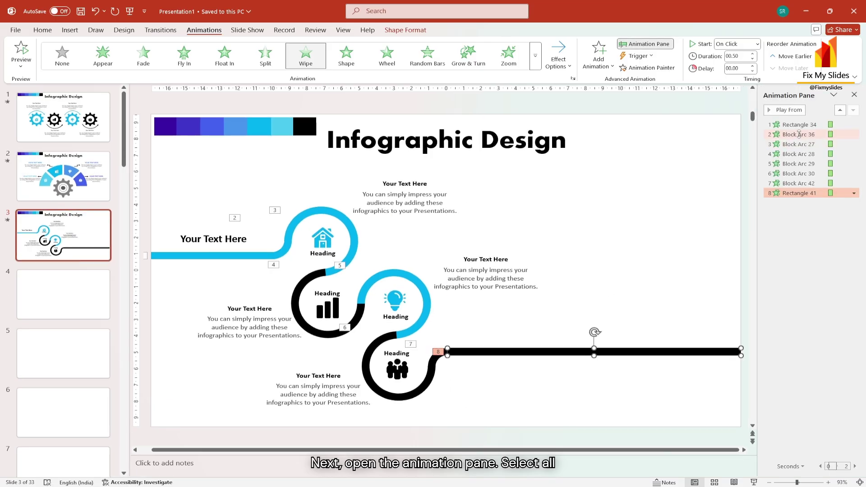
click(799, 134)
key(shift+Down)
key(shift+Down)
key(shift+Down)
key(shift+Down)
key(shift+Down)
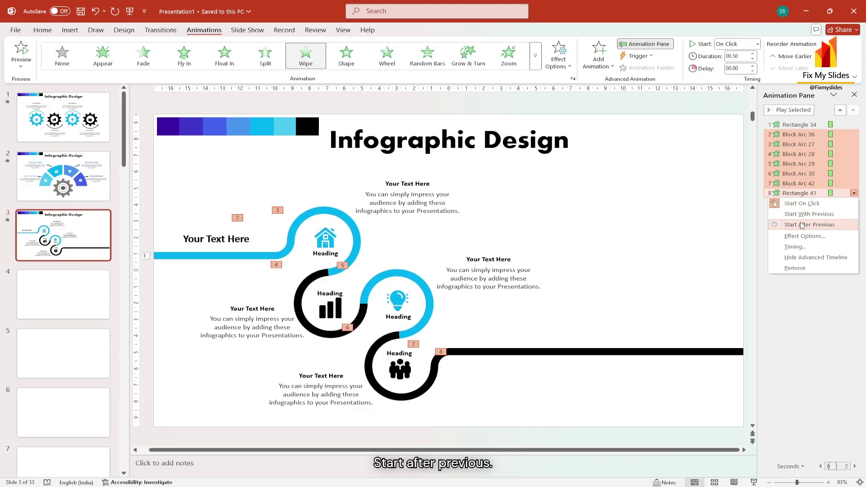
click(802, 225)
- Apply a Fly In animation with direction From Left to the "Your Text Here" title above the cyan rectangle
click(234, 240)
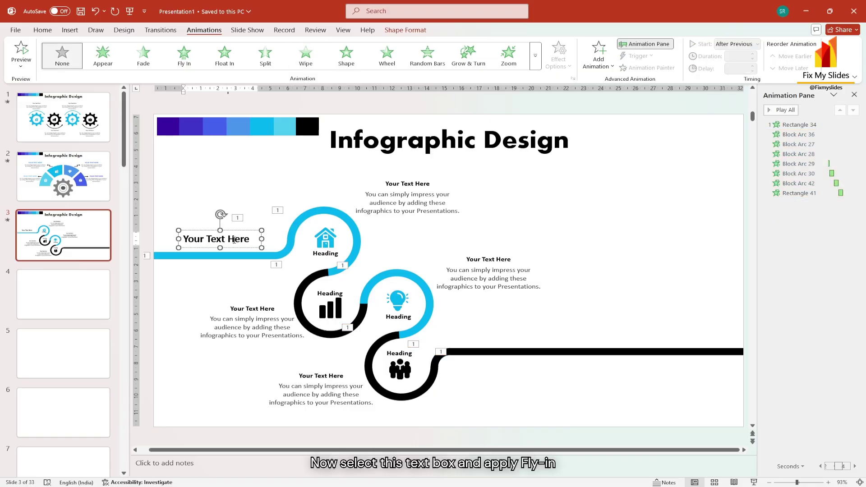
click(184, 54)
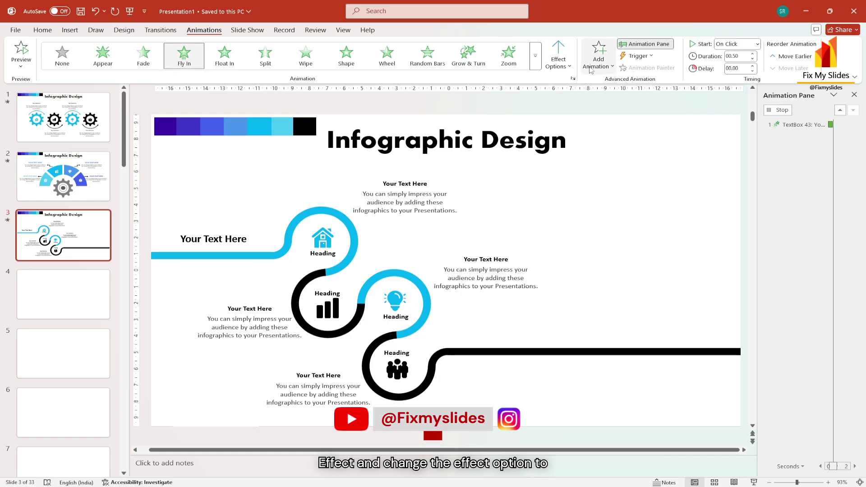
click(559, 57)
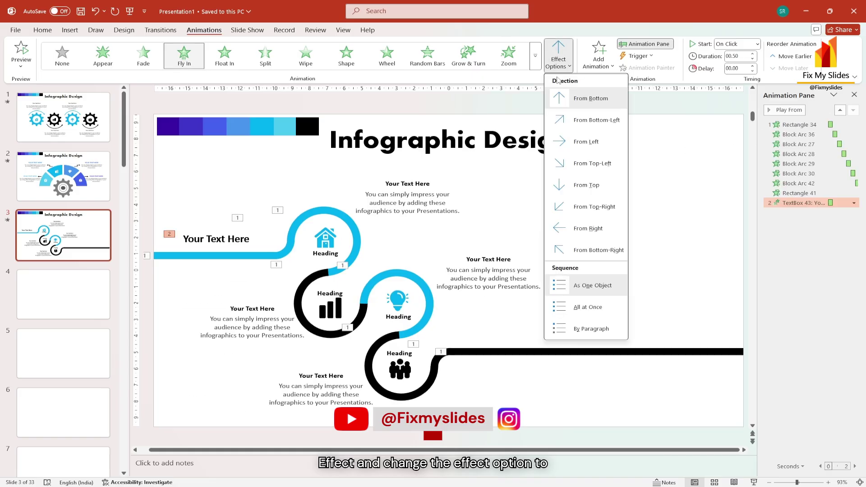
click(581, 139)
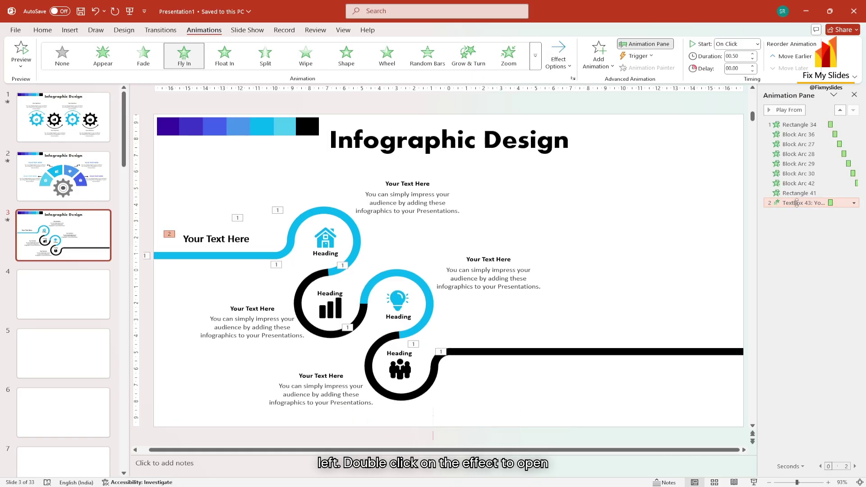
- Give the title's Fly In effect a 0.06 sec smooth start and a bounce end, and move it to the top of the animation order
double_click(797, 203)
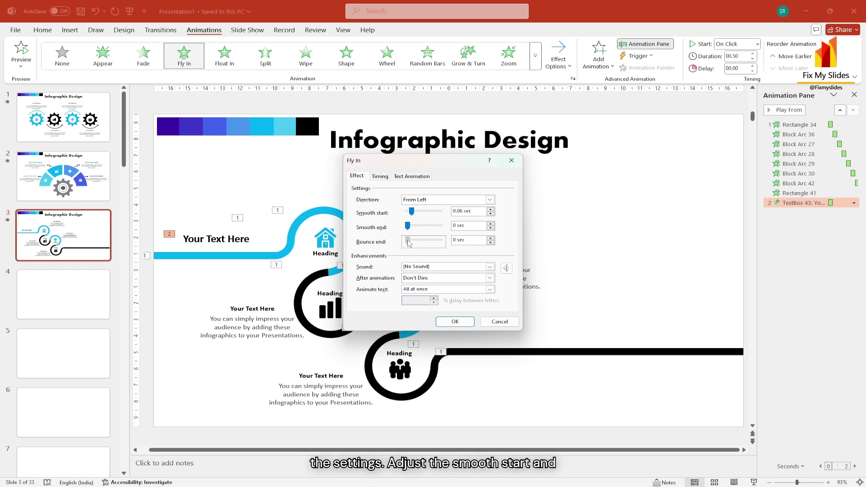
drag(409, 243, 420, 244)
click(456, 322)
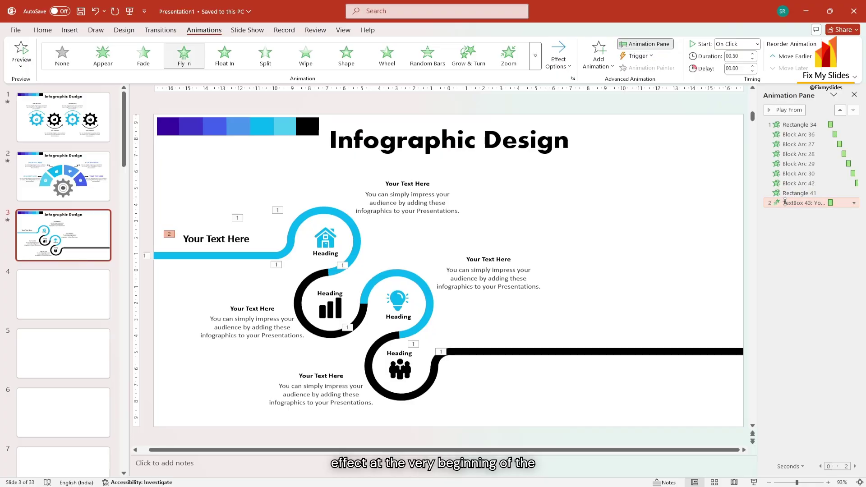
drag(785, 201, 784, 193)
drag(784, 125, 784, 120)
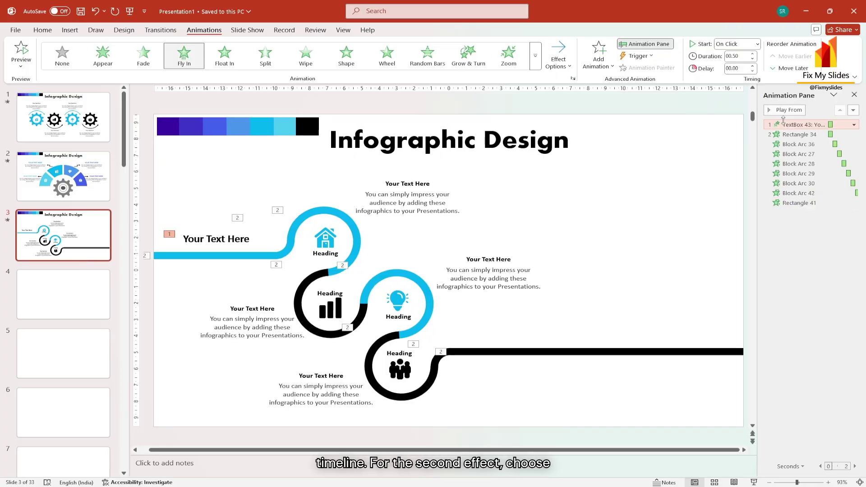
- Set the Rectangle 34 Wipe effect to Start After Previous
click(789, 135)
right_click(789, 135)
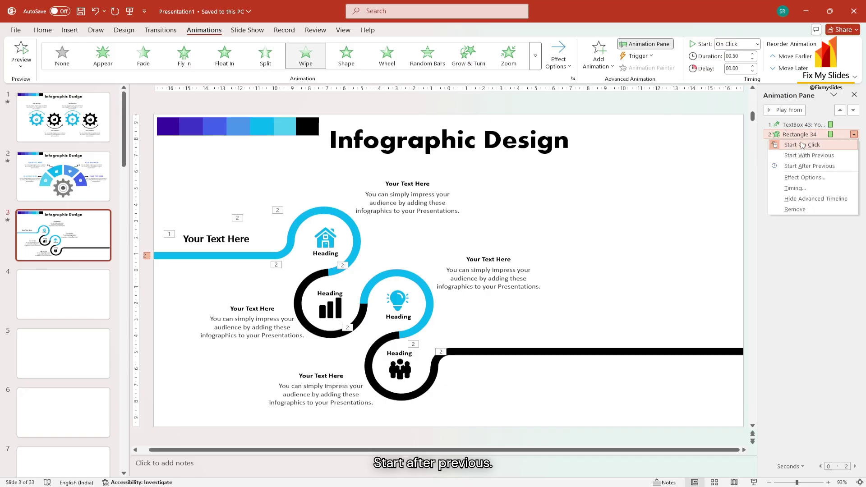
click(804, 166)
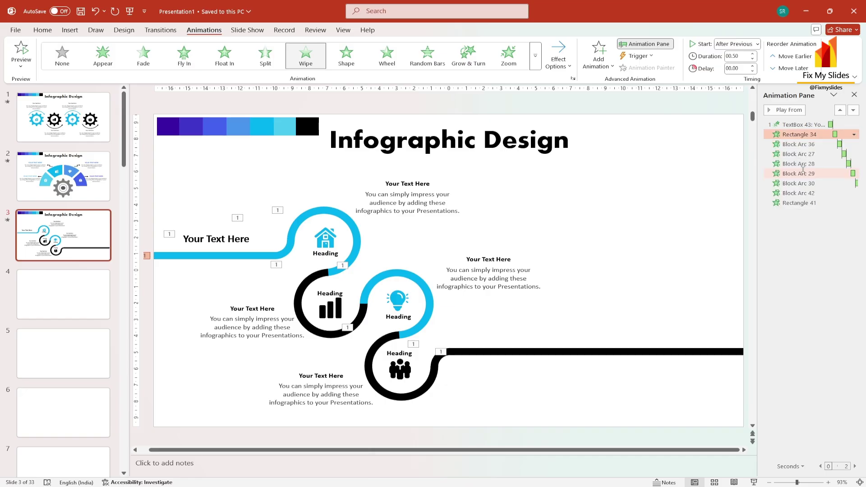
- Apply Zoom to the house icon and the text block beside it, and Fade to the icon's heading
click(326, 243)
click(508, 52)
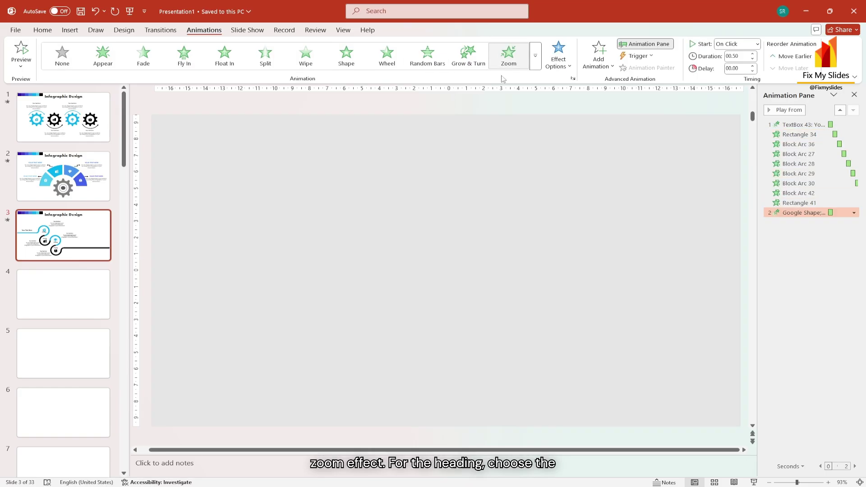
click(321, 254)
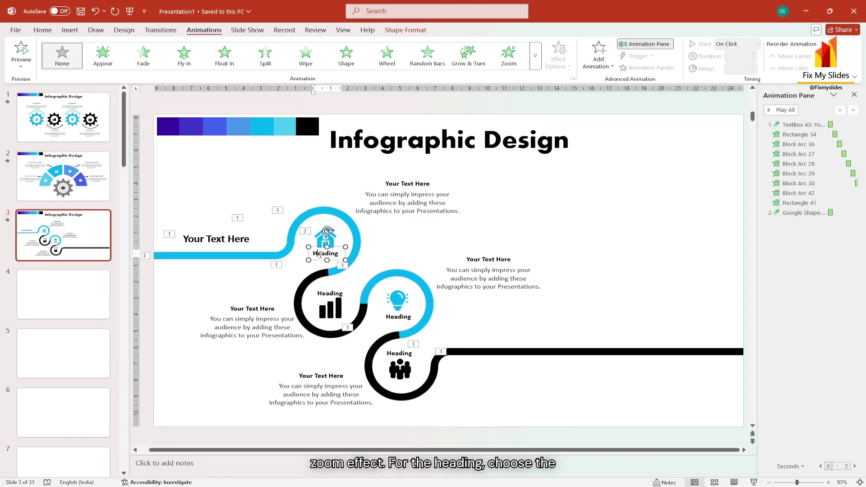
click(154, 63)
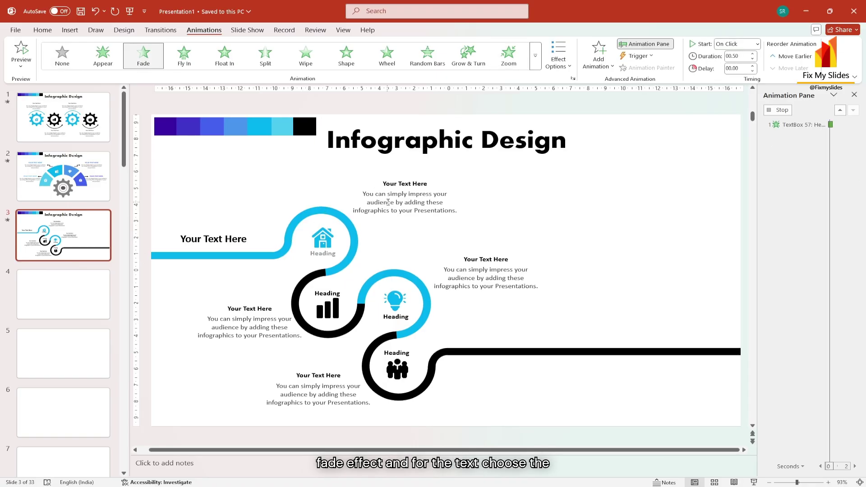
click(412, 206)
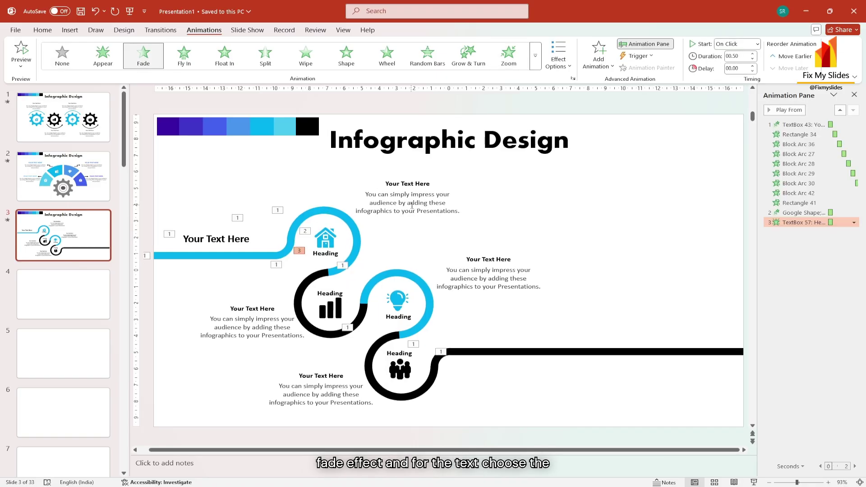
click(508, 53)
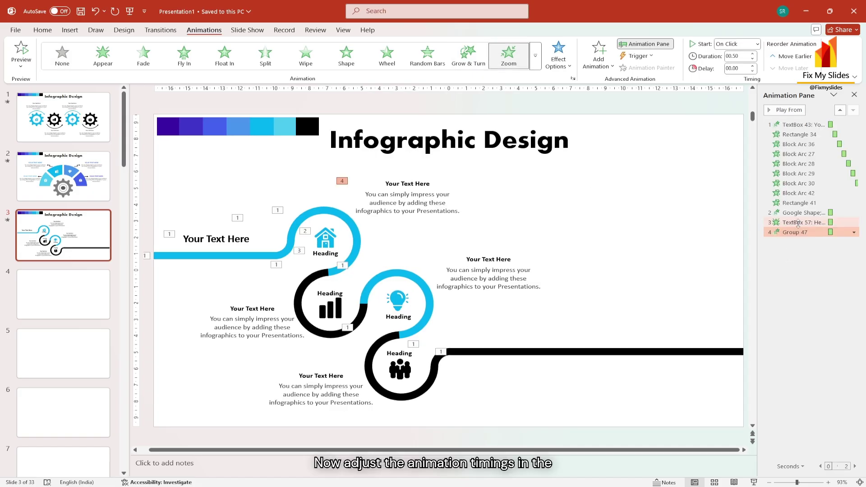
- Set the house heading's Fade and the Group 47 Zoom effects to Start After Previous
click(802, 222)
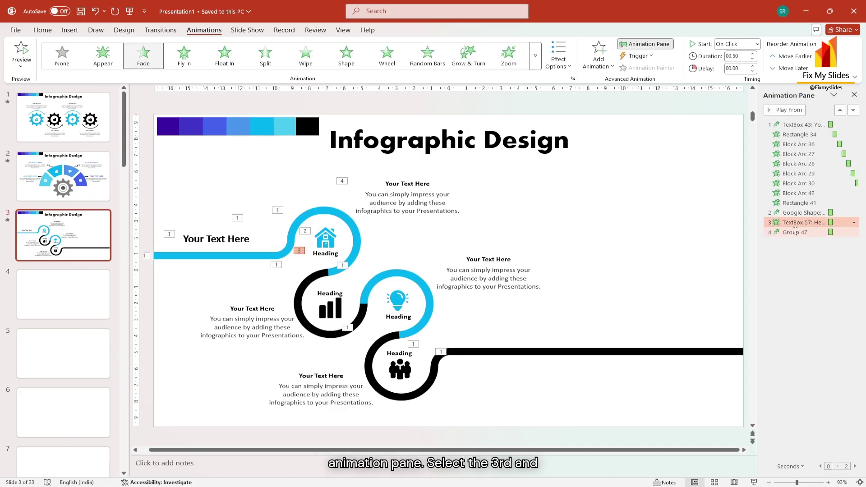
click(795, 232)
ctrl+click(795, 223)
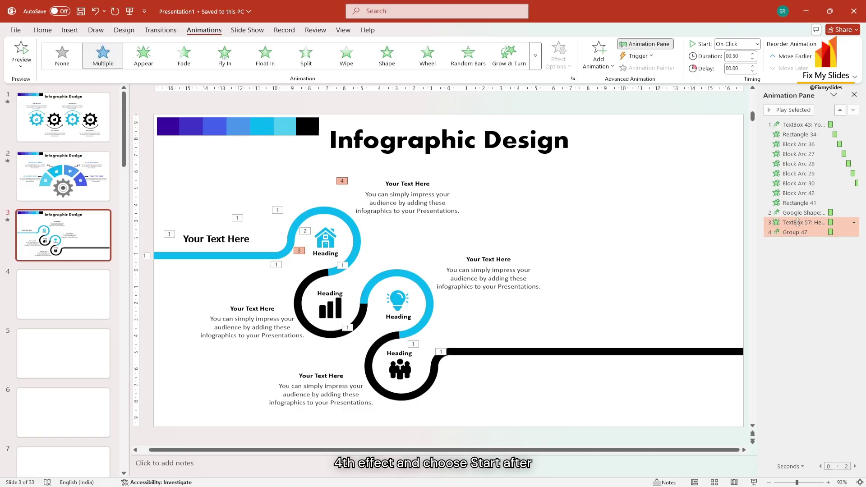
click(854, 222)
click(808, 253)
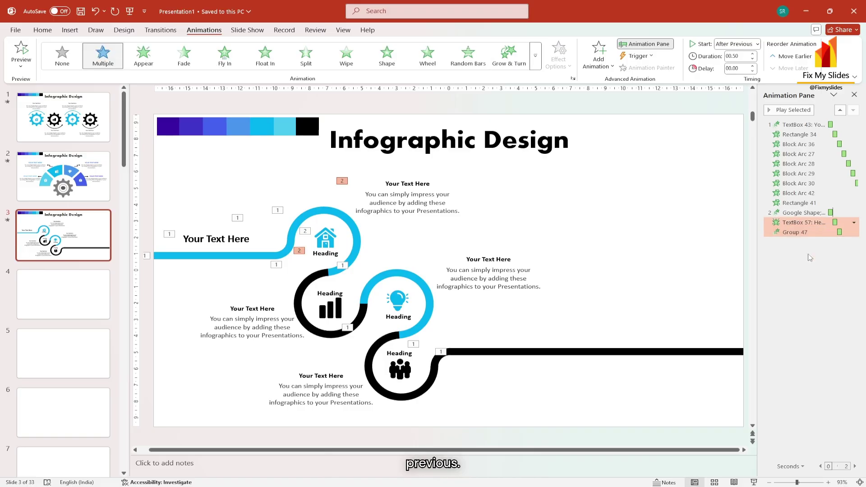
click(807, 277)
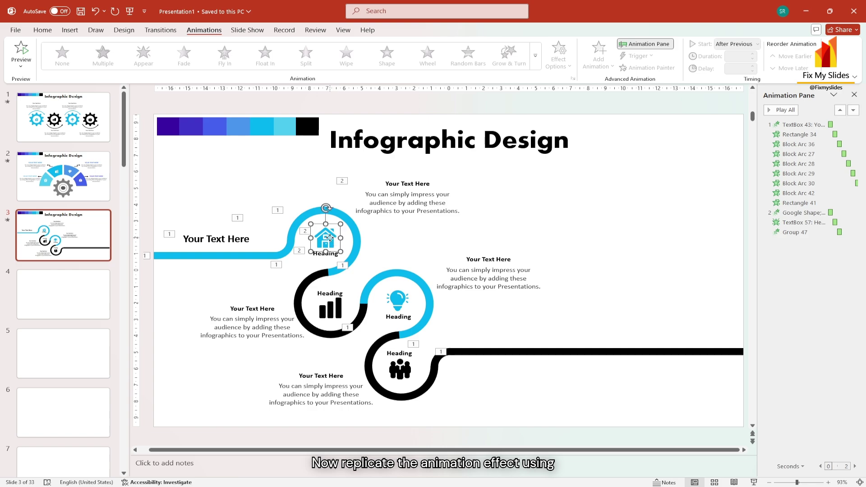
- Copy the animations of the house icon, its heading and its text block to the bar chart icon, heading and text block
click(647, 67)
click(330, 308)
click(326, 253)
click(647, 68)
click(330, 293)
click(413, 202)
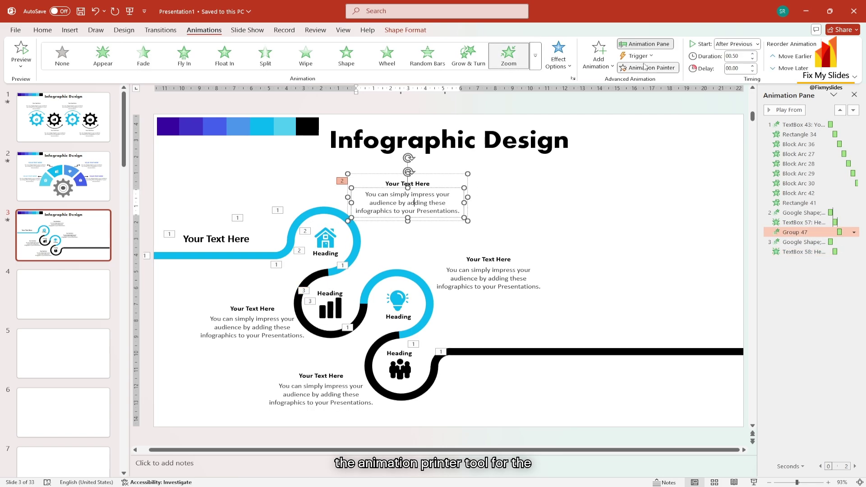
click(253, 327)
- Copy the bar chart icon, heading and text block animations to the light bulb icon, heading and text block
click(331, 309)
click(647, 68)
click(398, 300)
click(330, 293)
click(398, 317)
click(241, 335)
click(648, 68)
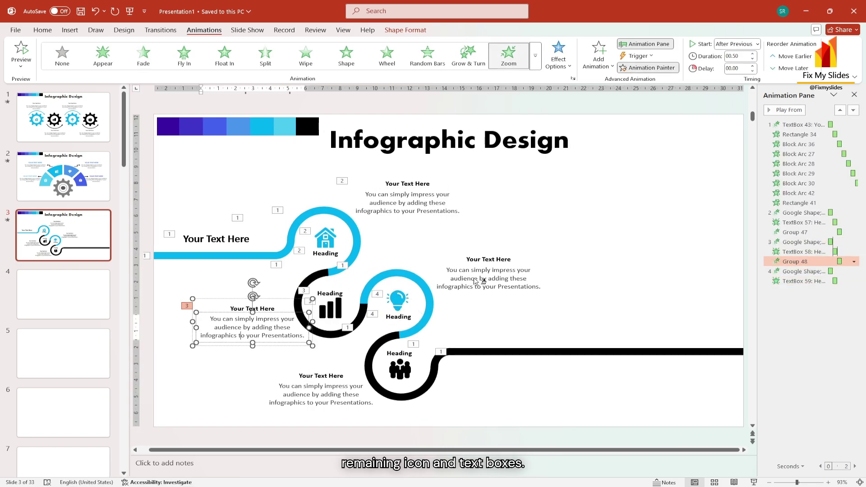
click(474, 281)
- Copy the light bulb icon, heading and text block animations to the people icon, heading and text block
click(397, 301)
click(648, 68)
click(401, 369)
click(398, 317)
click(648, 68)
click(400, 353)
click(492, 269)
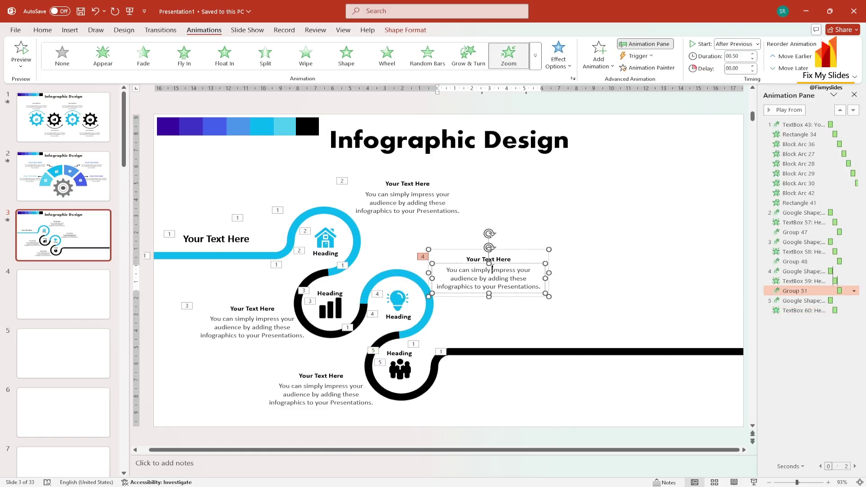
click(365, 378)
- Set the Wipe duration of the two small connecting arcs, Block Arc 36 and Block Arc 42, to 0.2 seconds
click(289, 251)
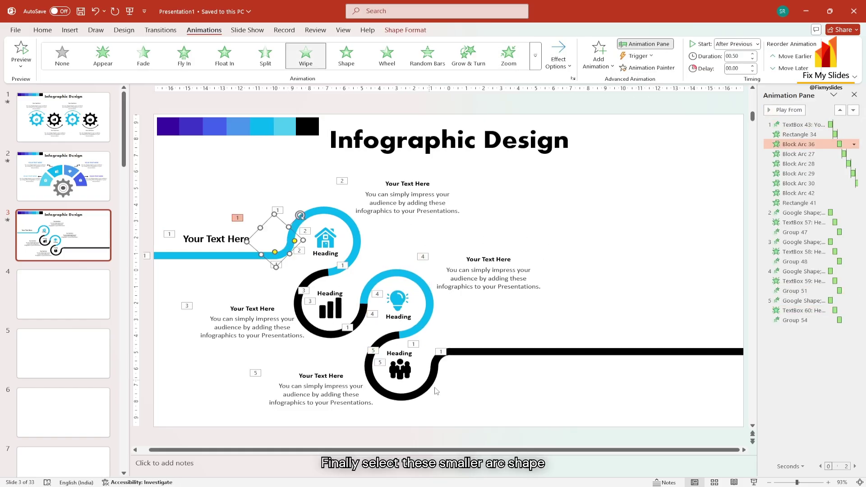
shift+click(440, 361)
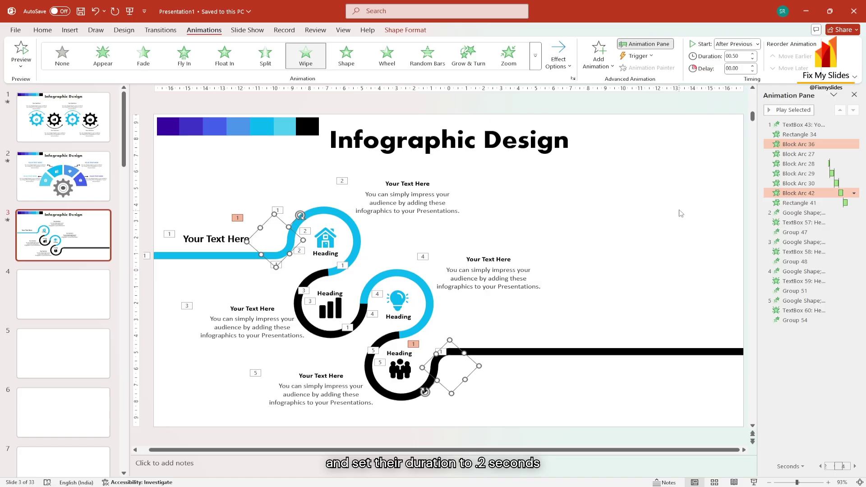
text(.2)
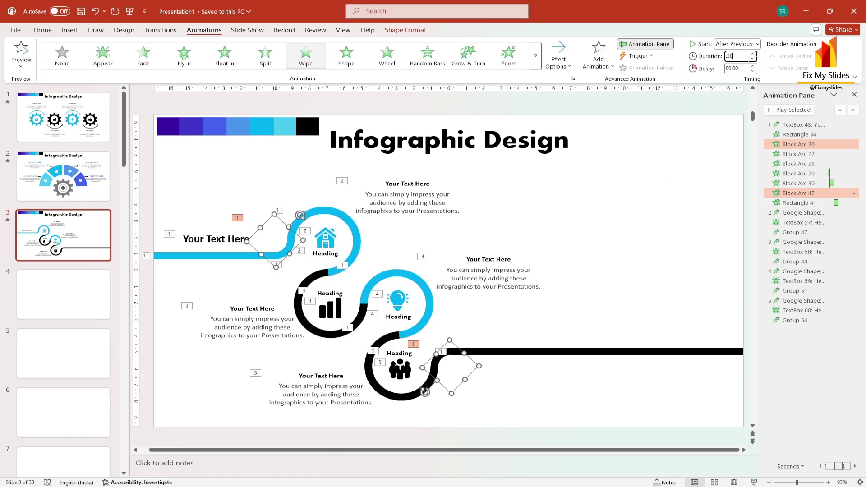
key(Return)
click(519, 251)
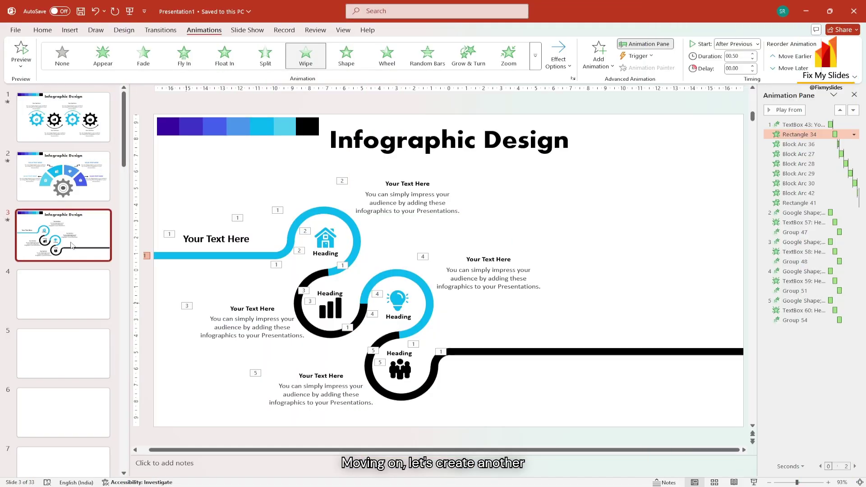
- Duplicate slide 3 and copy the first cyan gear from slide 1 onto the duplicate
key(ctrl+d)
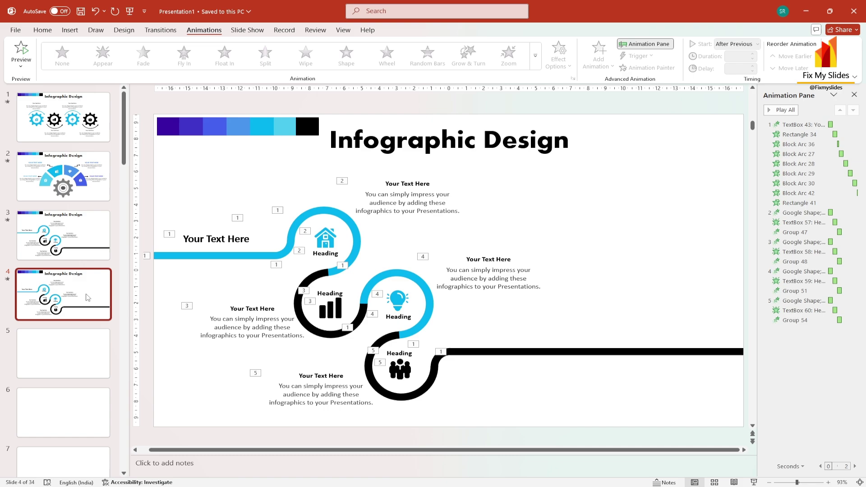
key(Up)
key(Up)
key(Up)
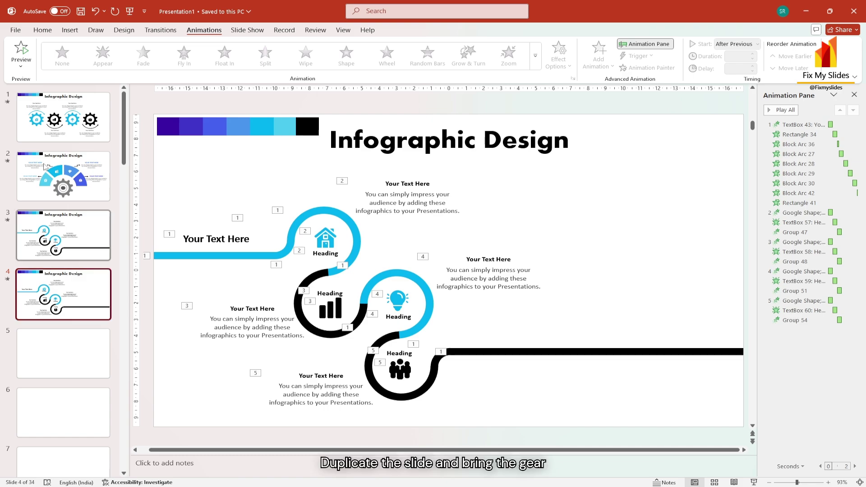
click(248, 275)
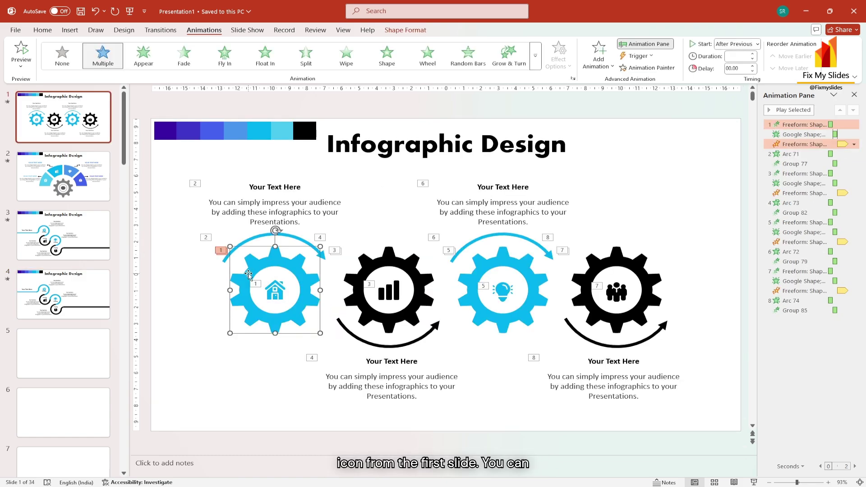
click(87, 302)
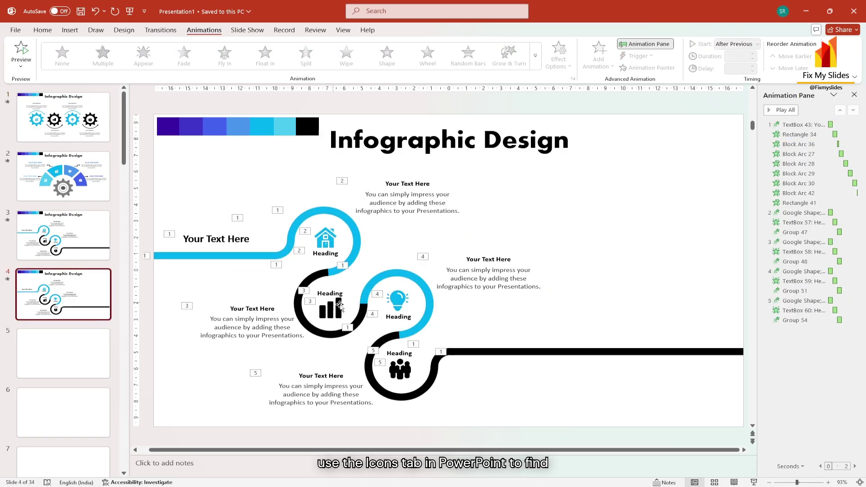
key(ctrl+v)
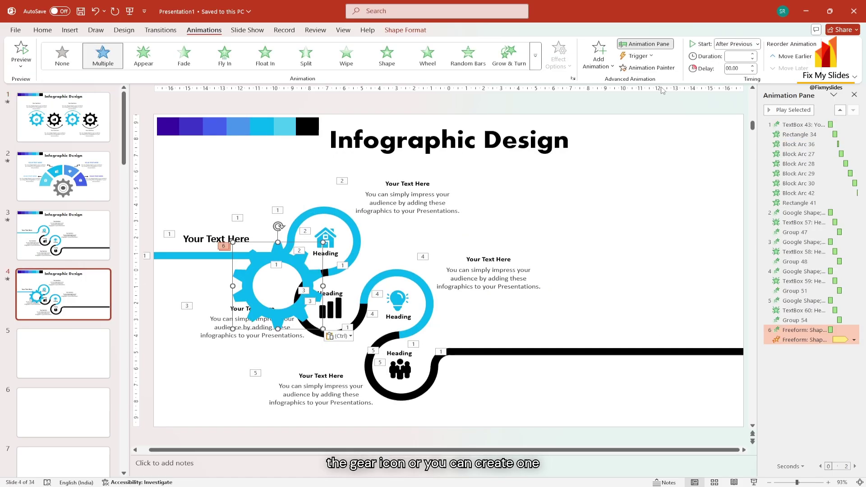
click(792, 111)
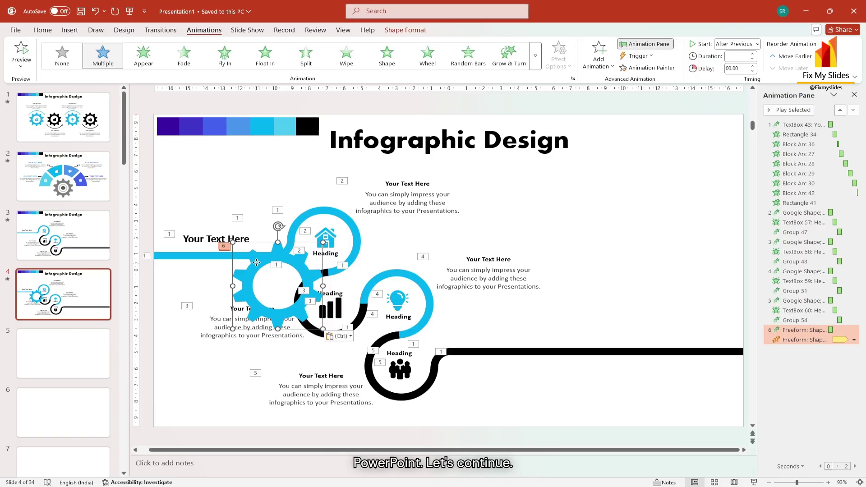
drag(256, 262, 251, 269)
- Delete the four "Heading" text boxes inside the rings on slide 4
click(333, 254)
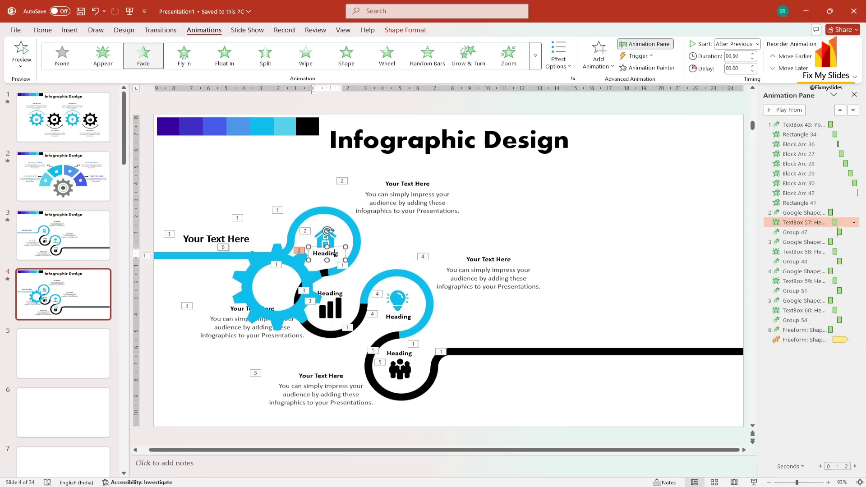
shift+click(333, 293)
shift+click(396, 316)
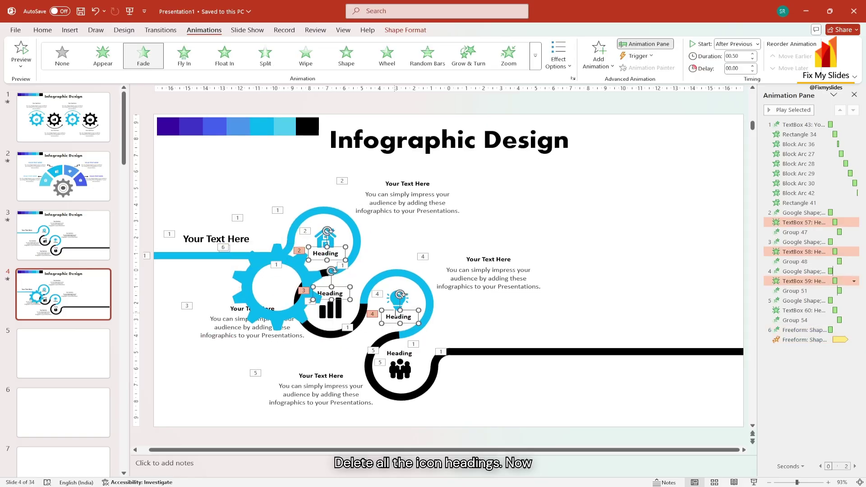
shift+click(399, 351)
key(Delete)
- Move the gear around the house icon and shrink it to about 2.66 by 2.59 cm inside the first ring
drag(302, 266, 414, 199)
scroll(347, 230, up, 10)
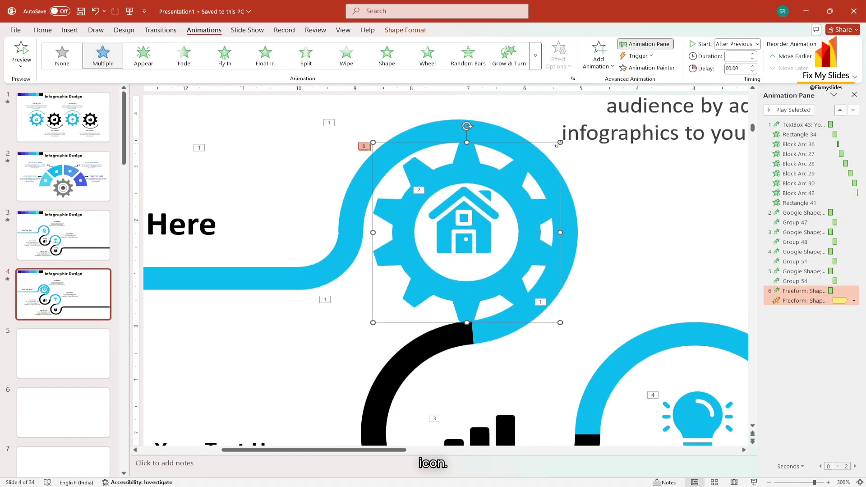
drag(561, 140, 541, 161)
- Slightly reduce the size of the house, bar chart, light bulb and people icons together
click(470, 226)
scroll(469, 225, down, 10)
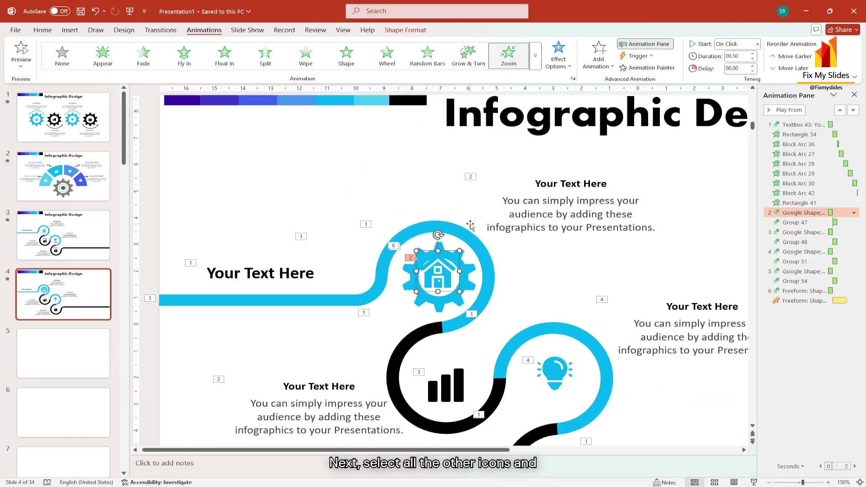
shift+click(358, 313)
shift+click(426, 302)
shift+click(435, 381)
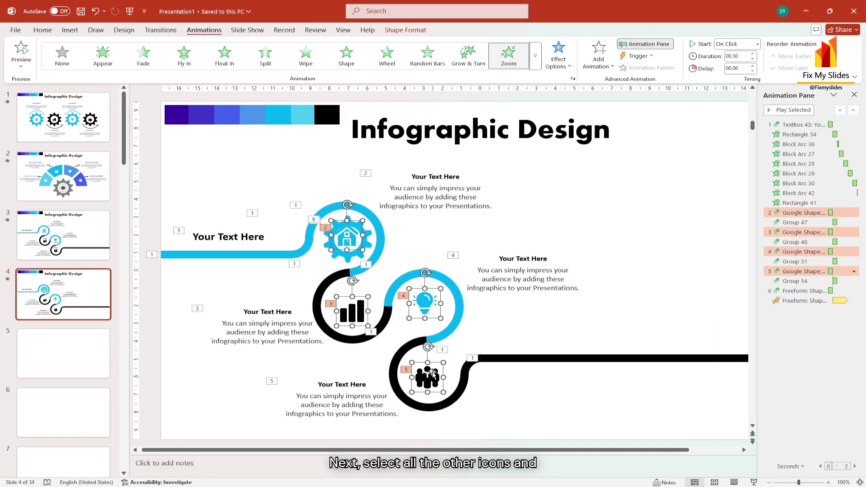
drag(441, 288, 433, 293)
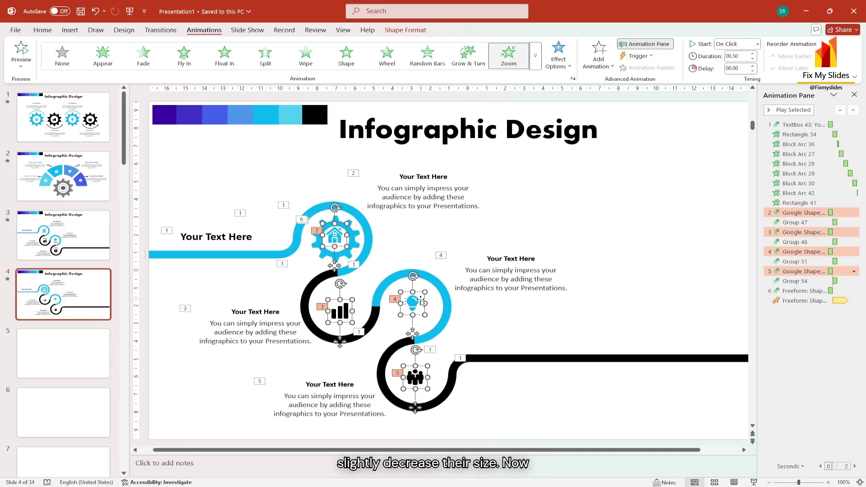
- Align the house icon, the gear and the first cyan arc to each other by centre and middle
scroll(334, 237, up, 10)
shift+click(329, 222)
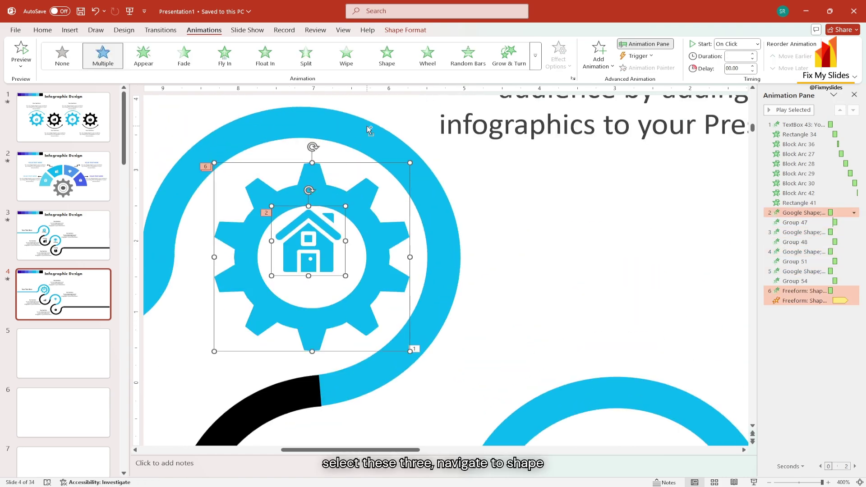
shift+click(384, 125)
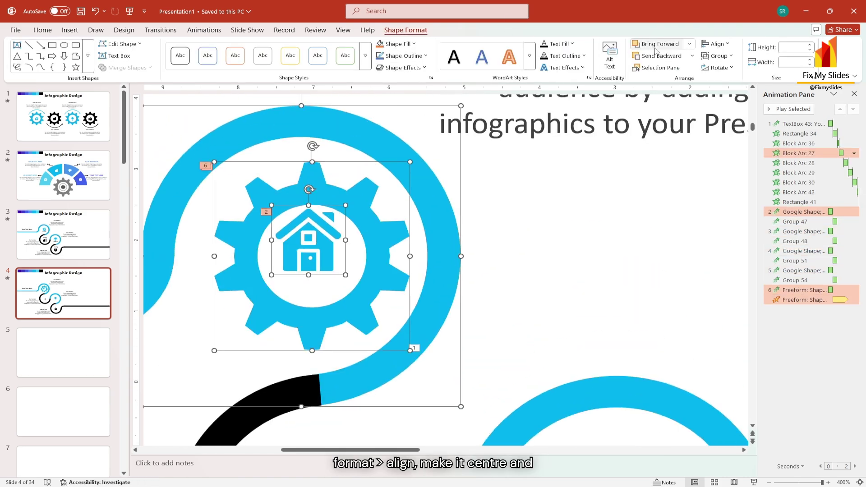
click(718, 43)
click(734, 69)
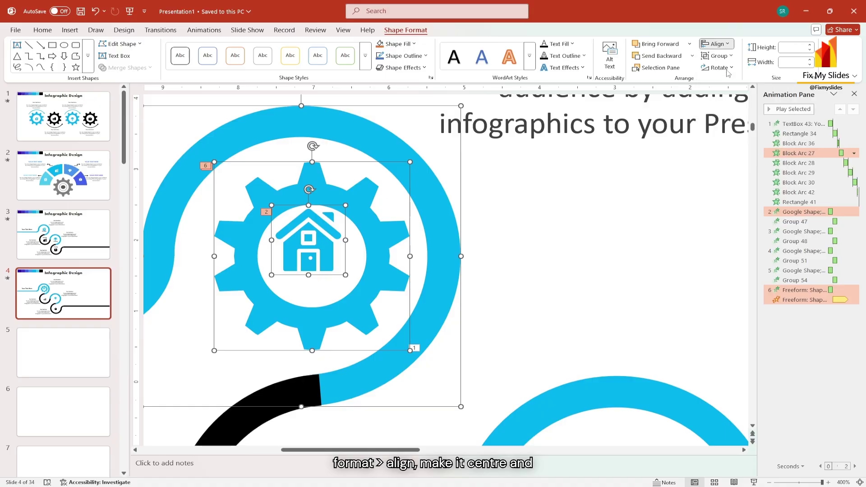
click(717, 44)
click(725, 108)
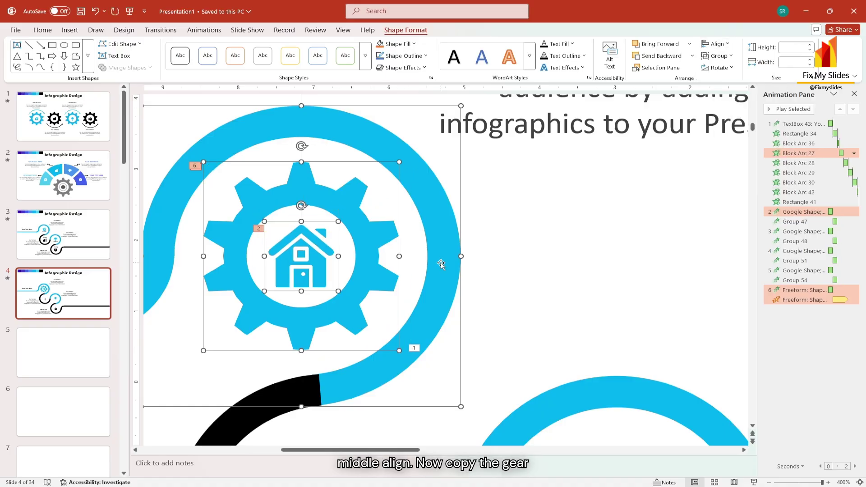
- Place a copy of the house icon's gear around the bar chart icon in the second ring
scroll(441, 264, down, 5)
click(455, 269)
click(404, 272)
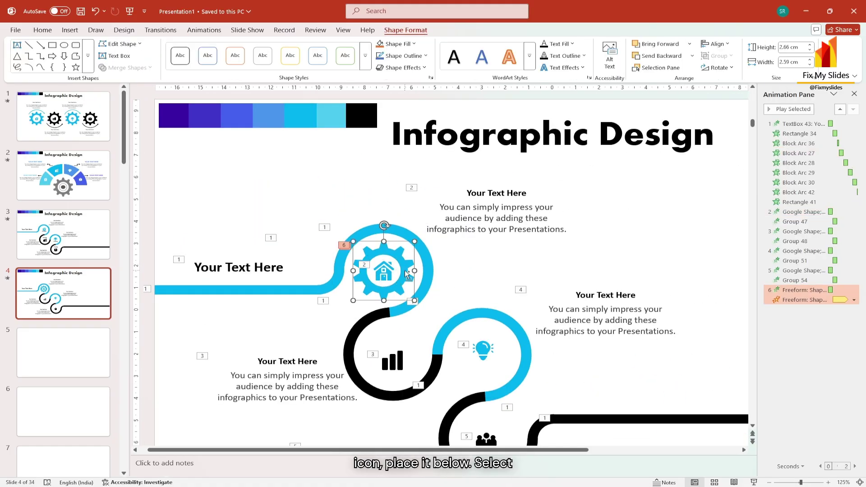
drag(408, 273, 403, 359)
- Align the bar chart icon, its gear and the surrounding black arc to each other by centre and middle
click(388, 363)
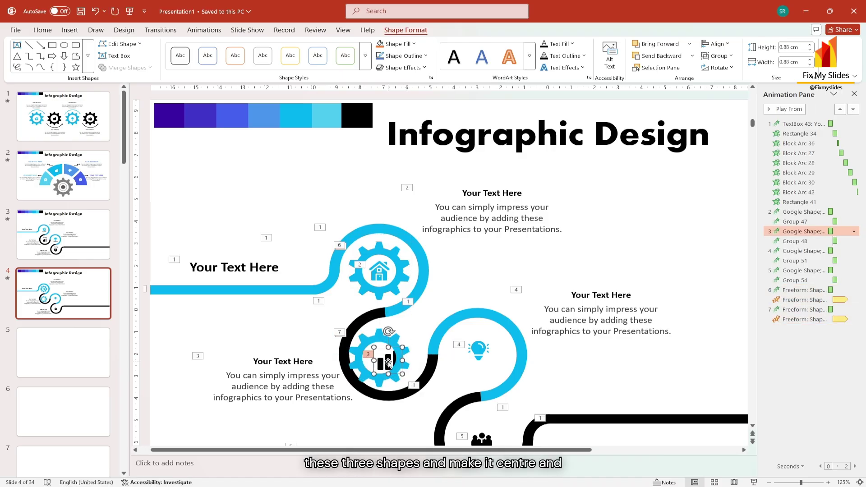
shift+click(366, 337)
click(717, 43)
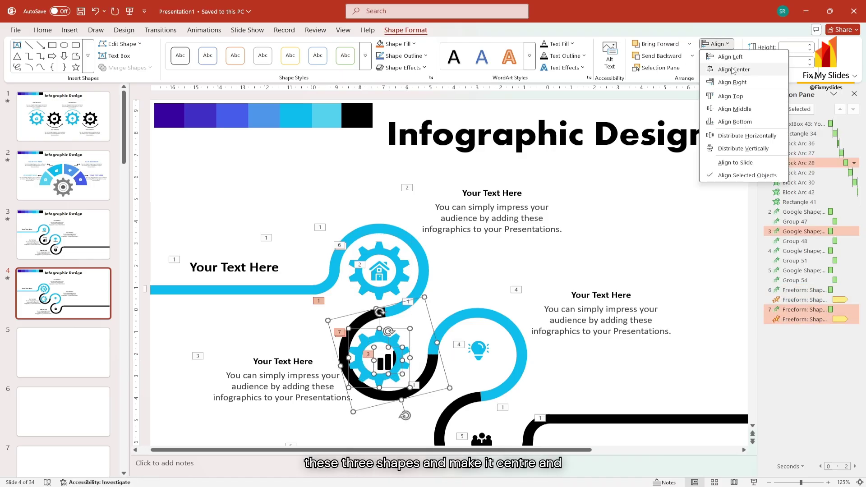
click(734, 69)
click(716, 43)
click(729, 109)
click(443, 320)
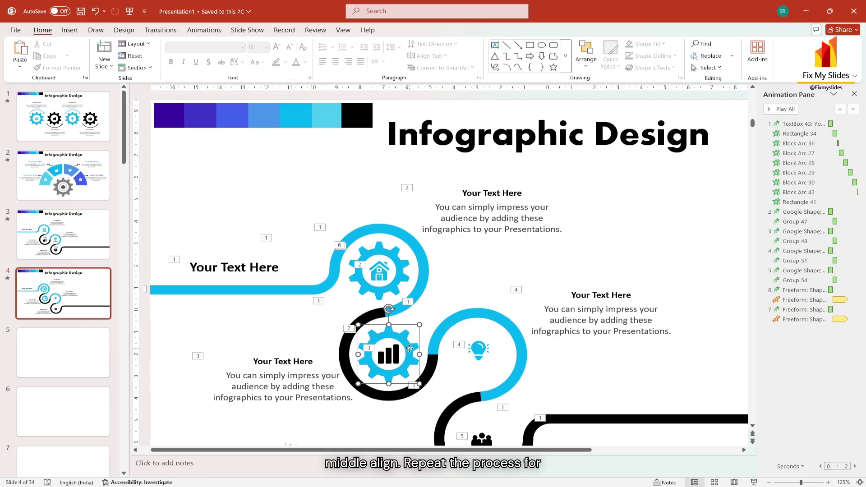
- Copy the gear to the light bulb icon and align it with the icon and its cyan arc by centre and middle
drag(403, 338, 496, 338)
shift+click(479, 351)
shift+click(499, 316)
click(716, 43)
click(729, 69)
click(716, 43)
click(729, 109)
- Copy the gear to the people icon in the last ring and align it with the icon and its black arc
scroll(544, 329, down, 2)
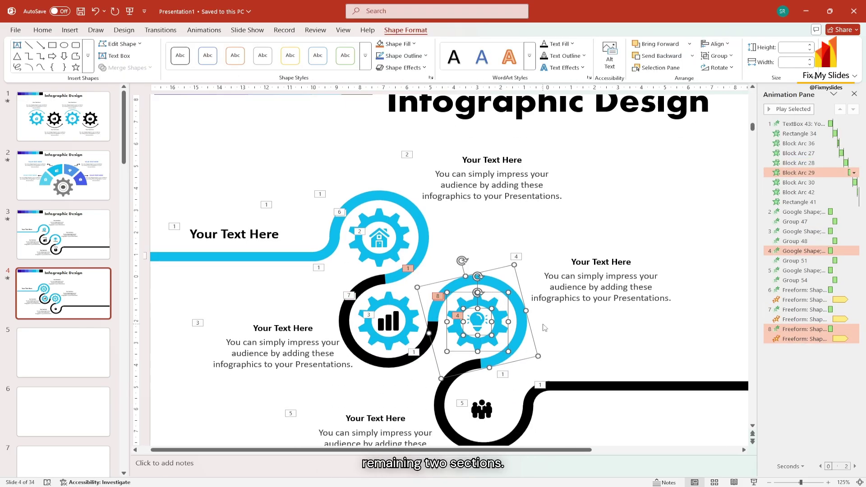
click(543, 329)
drag(498, 302, 498, 393)
shift+click(482, 388)
click(717, 44)
click(734, 69)
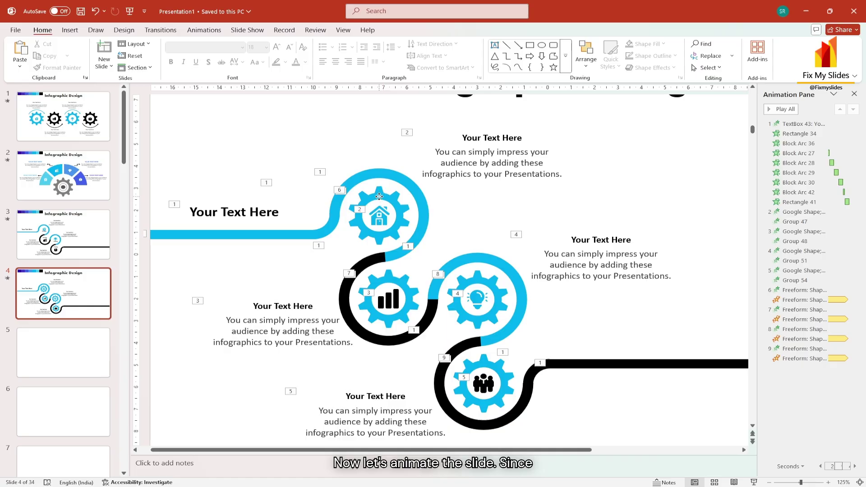
- Move the first gear's zoom and spin effects ahead of the house icon's effect in the animation order
click(379, 197)
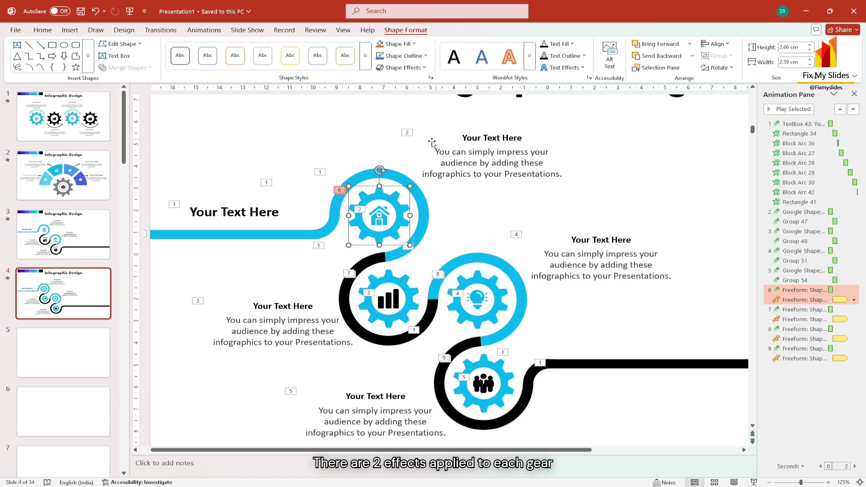
click(380, 220)
click(796, 291)
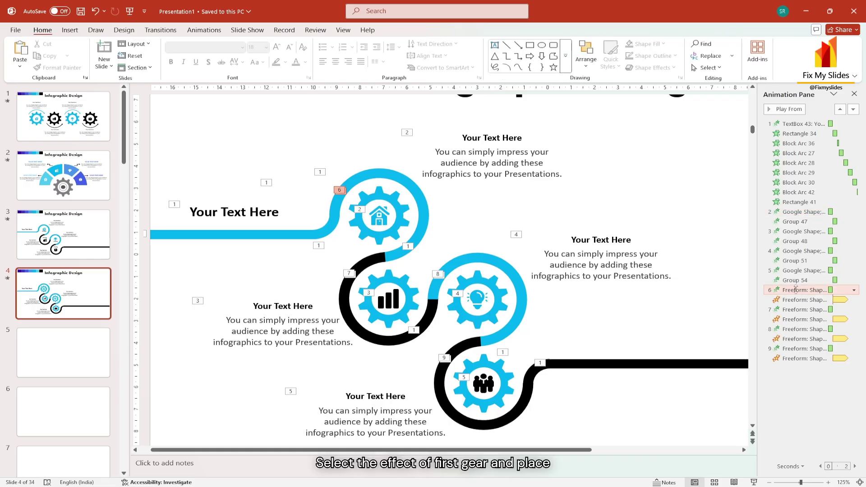
drag(803, 289, 797, 259)
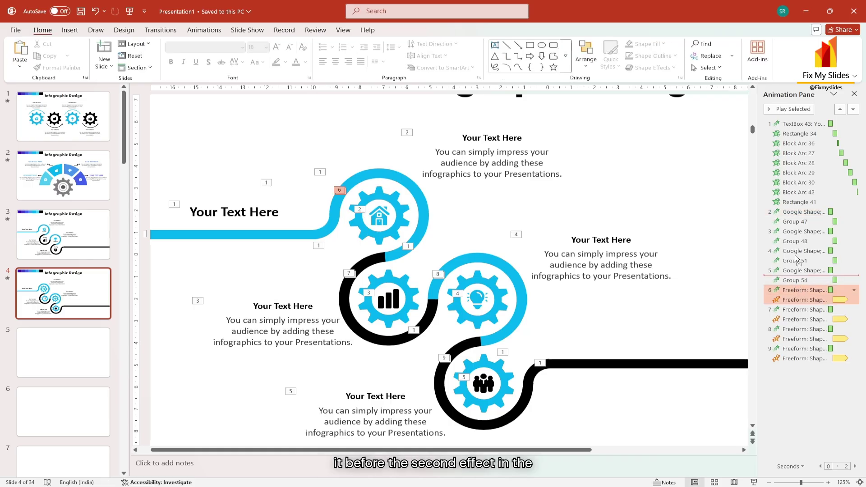
drag(797, 211, 795, 207)
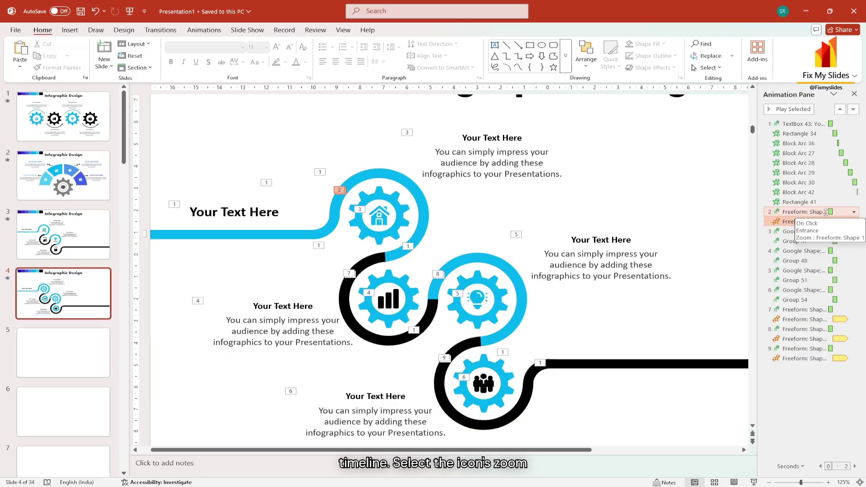
- Move the house icon's zoom effect between the first gear's zoom and spin and set it to Start After Previous
click(792, 232)
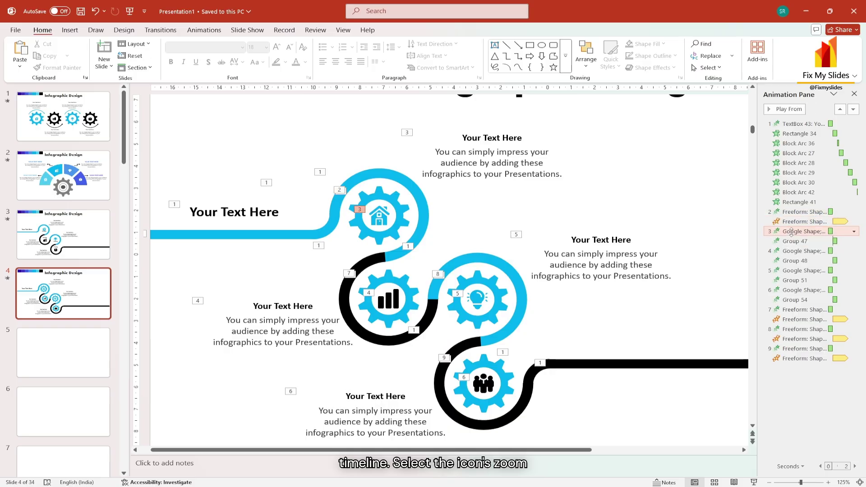
drag(797, 222, 795, 218)
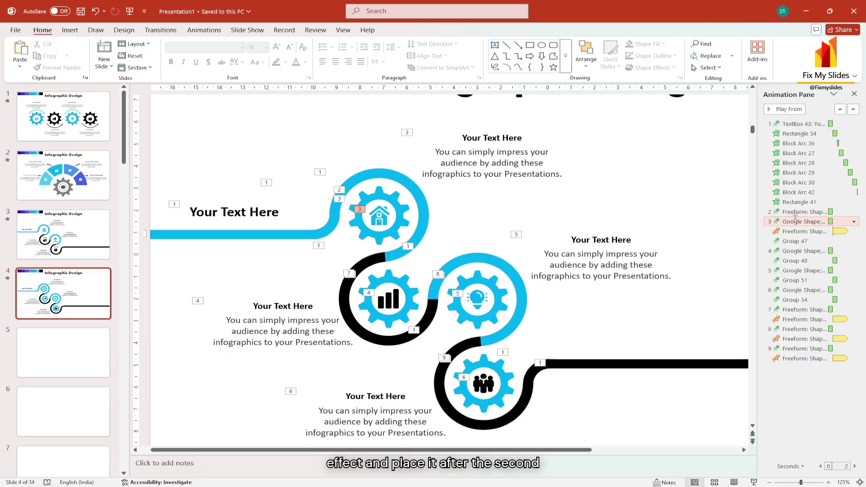
right_click(794, 222)
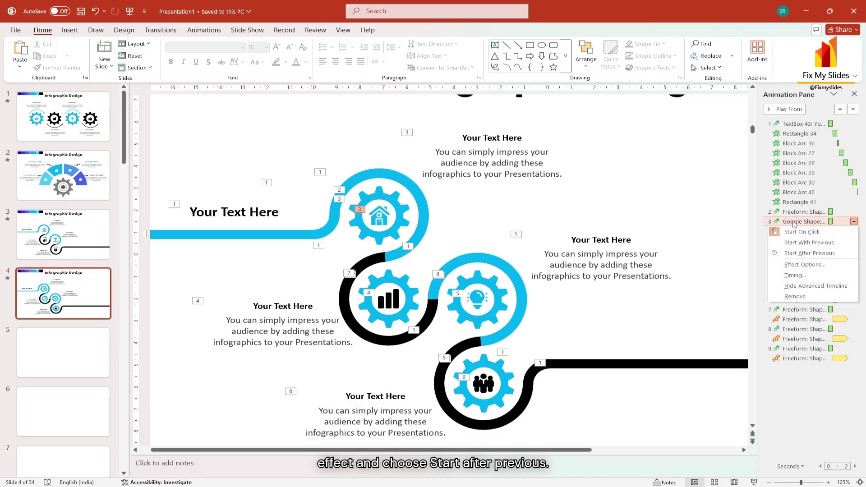
click(808, 253)
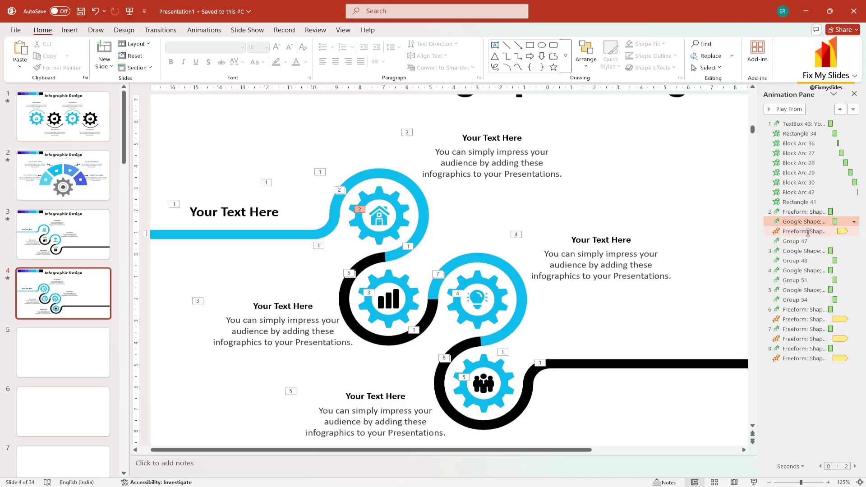
- Set the first gear's spin to Start With Previous and the Group 47 text animation to Start On Click
right_click(808, 233)
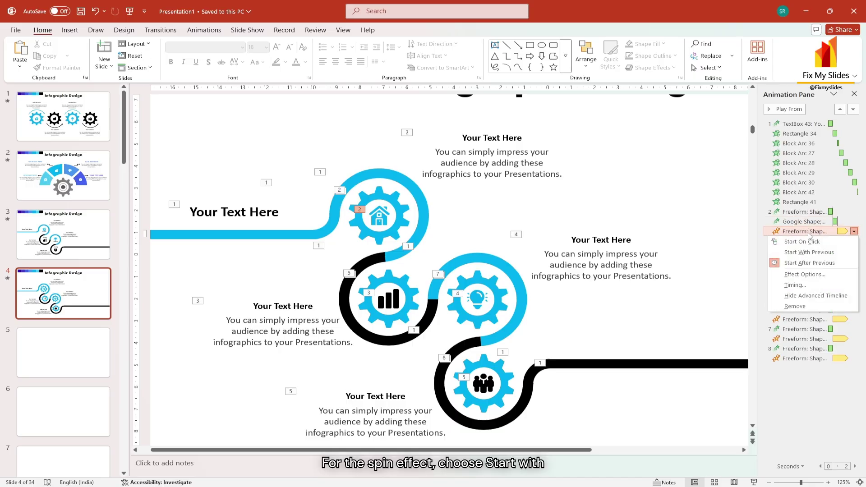
click(818, 254)
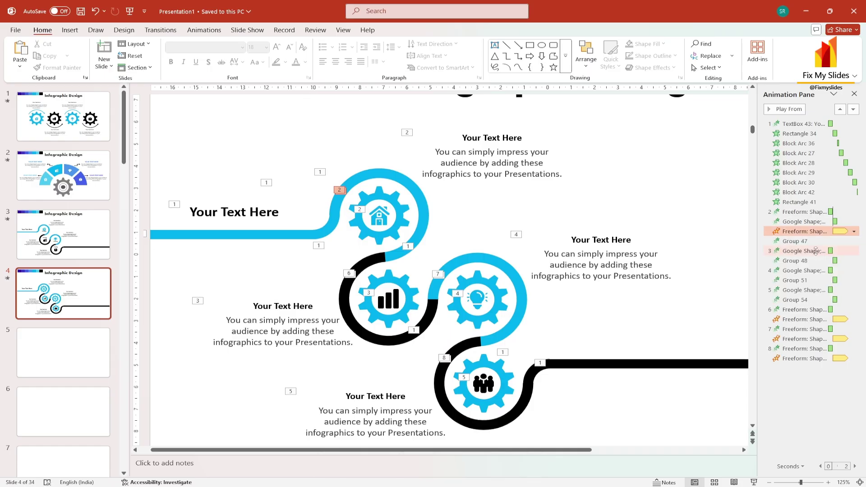
click(798, 242)
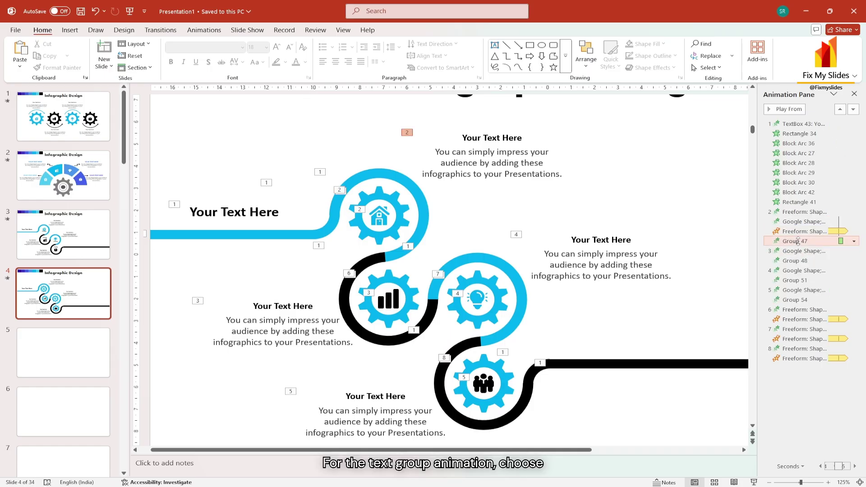
right_click(799, 242)
click(802, 252)
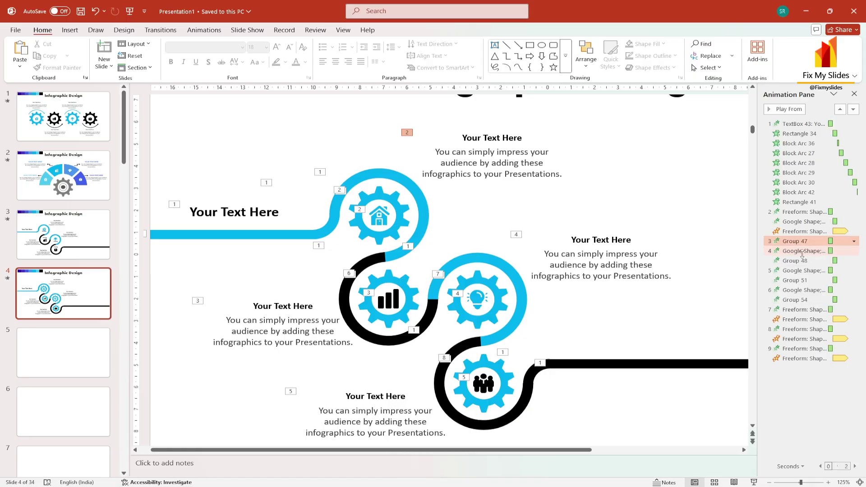
- Move the second gear's effects after Group 47 and place the bar chart icon's zoom between the gear's zoom and spin
click(785, 319)
ctrl+click(790, 309)
drag(789, 309, 796, 248)
drag(801, 270, 803, 258)
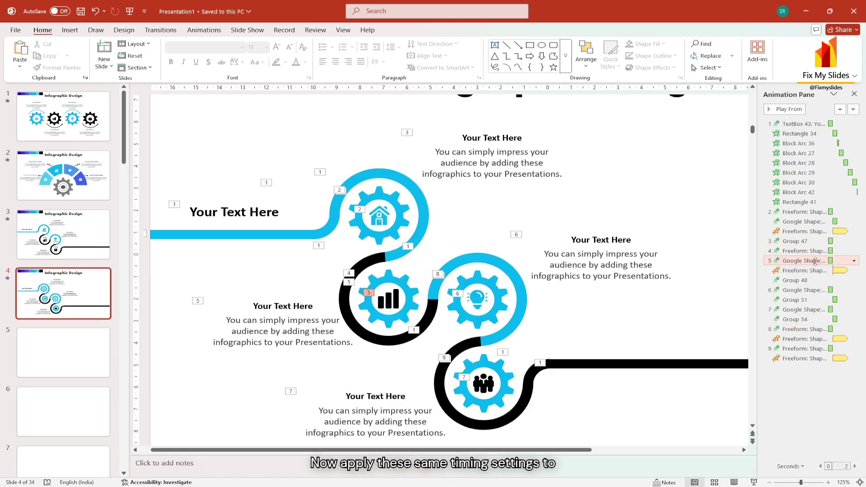
- Match the second section's timing to the first: icon after previous, gear spin with previous, Group 48 on click
right_click(810, 271)
click(809, 291)
right_click(810, 280)
click(811, 290)
- Move the third gear's effects after Group 48, with its zoom before and its spin after the light bulb icon's zoom
click(801, 329)
ctrl+click(801, 339)
click(801, 280)
drag(801, 338, 790, 298)
- Set the light bulb icon's zoom to start after previous, the third gear's spin with previous and Group 51 on click
right_click(803, 300)
click(806, 334)
right_click(804, 310)
click(806, 331)
right_click(803, 319)
click(803, 329)
- Move the fourth gear's effects after Group 51, with its zoom before and its spin after the people icon's zoom
click(801, 329)
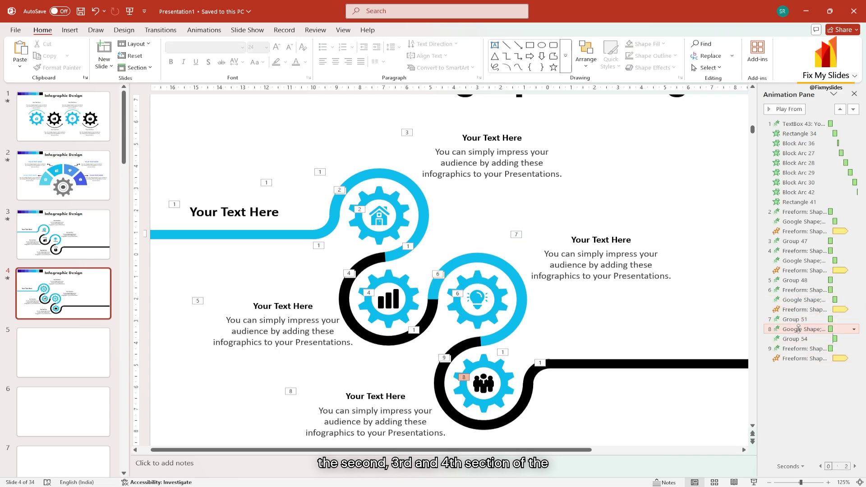
click(801, 350)
ctrl+click(801, 358)
mouse_move(801, 356)
mouse_down()
mouse_move(801, 334)
mouse_move(801, 343)
mouse_up()
- Set the fourth section's timing: people icon after previous, gear spin with previous, Group 54 on click
right_click(801, 340)
click(805, 372)
right_click(800, 349)
click(805, 369)
- Change the second gear's spin amount to 360° Counterclockwise
click(803, 231)
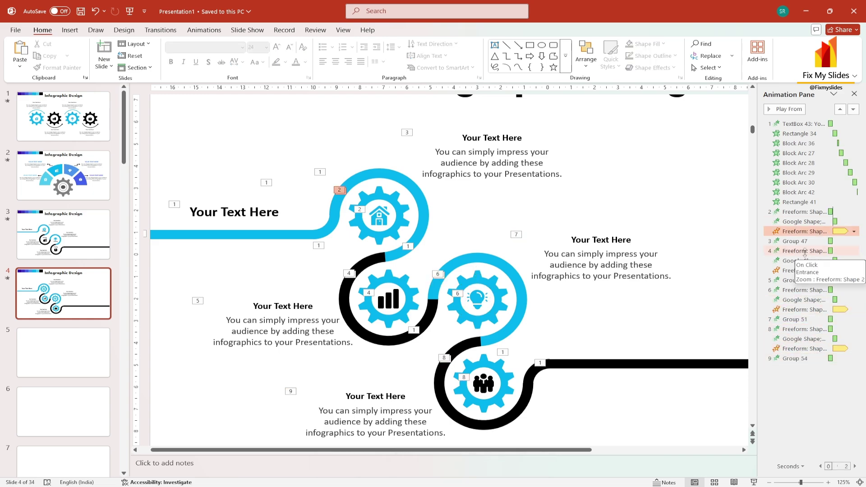
click(394, 280)
double_click(799, 270)
click(445, 195)
click(432, 273)
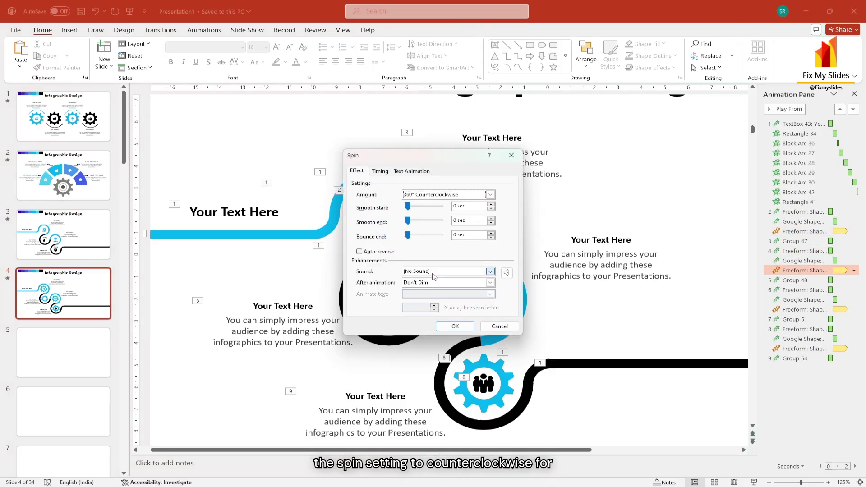
click(456, 326)
- Change the spin direction of the fourth gear, around the people icon, to counterclockwise
click(805, 348)
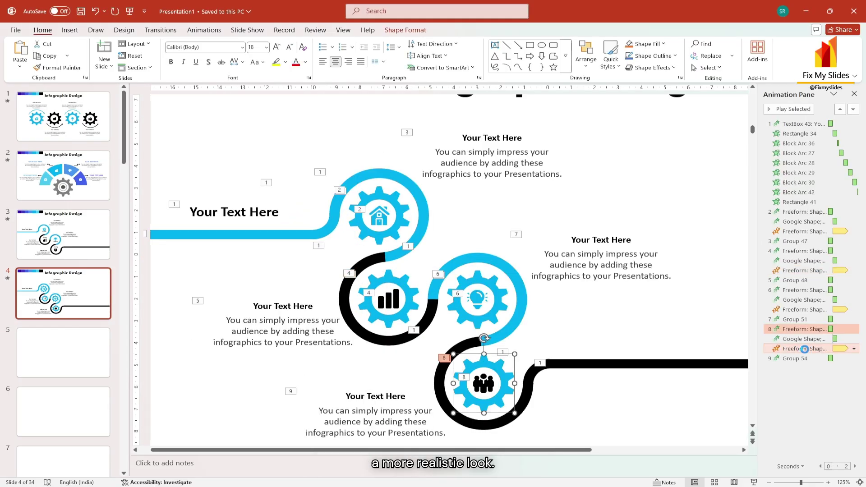
double_click(805, 349)
click(488, 194)
click(440, 271)
click(456, 326)
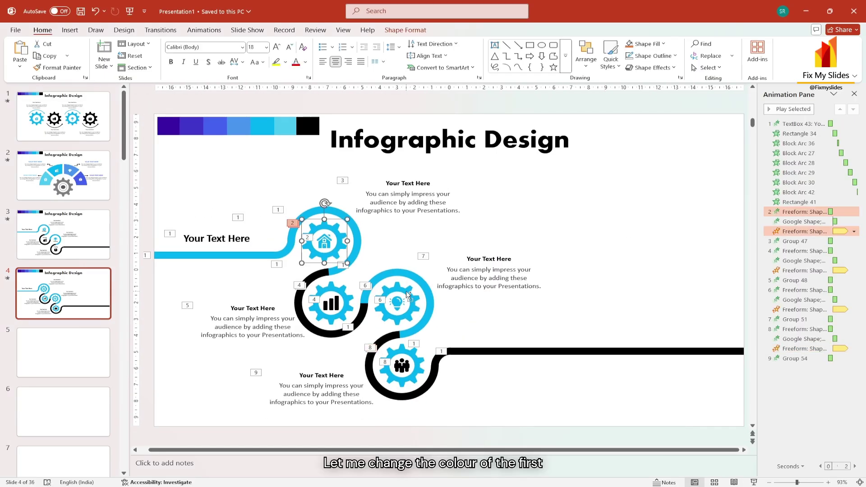
- Fill the first and third gears, around the house and light bulb icons, with black
shift+click(406, 291)
click(405, 30)
click(415, 46)
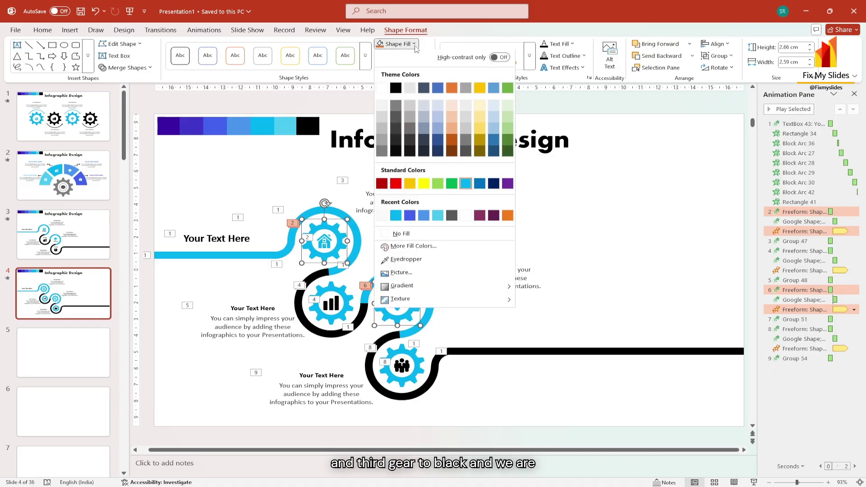
click(395, 88)
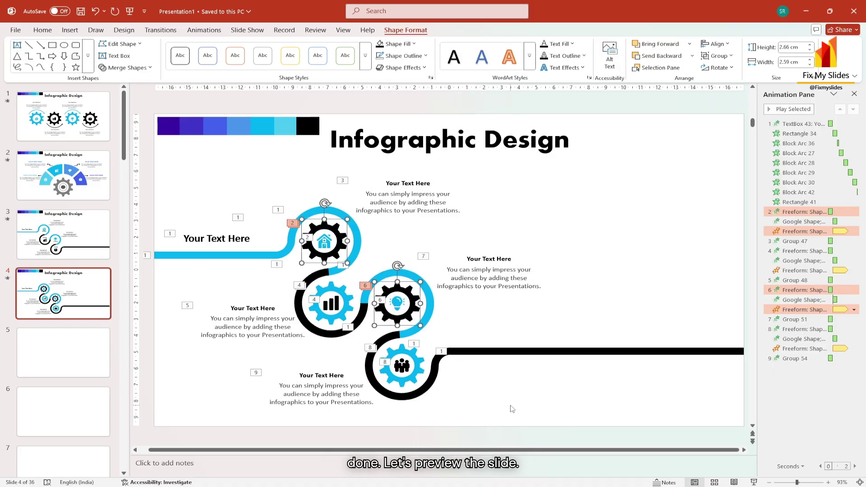